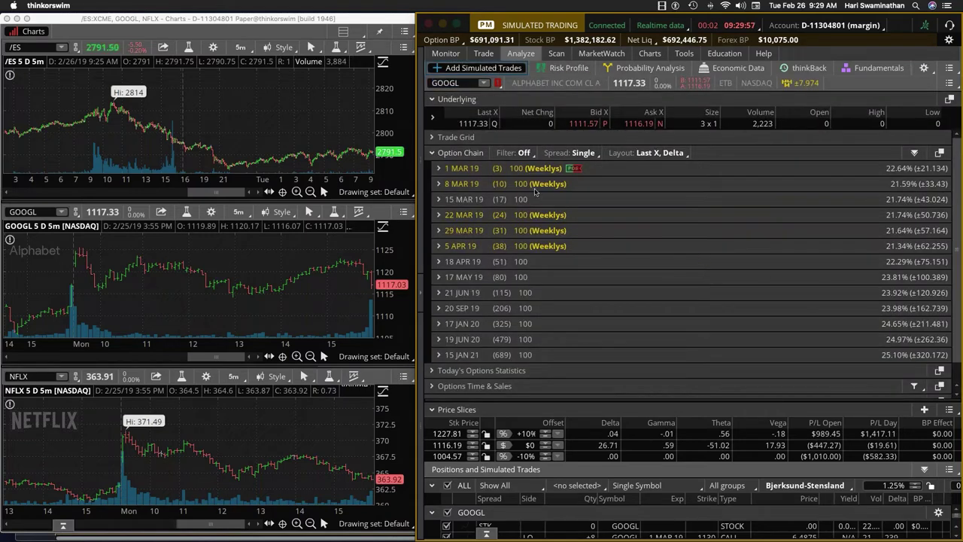
# - Expand GOOGL's 1 MAR 19 weekly option chain to show the strikes around the current price
pyautogui.click(439, 170)
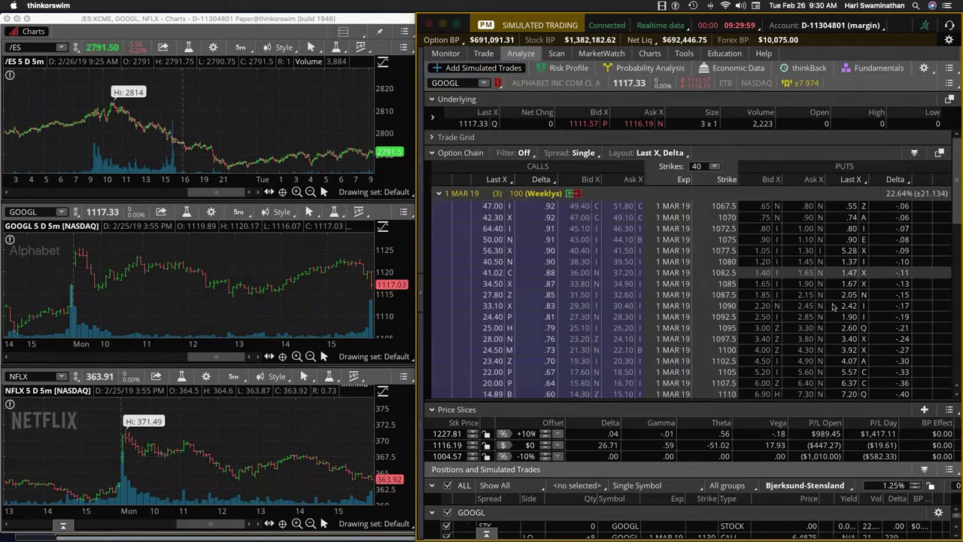
pyautogui.scroll(-2, 761, 274)
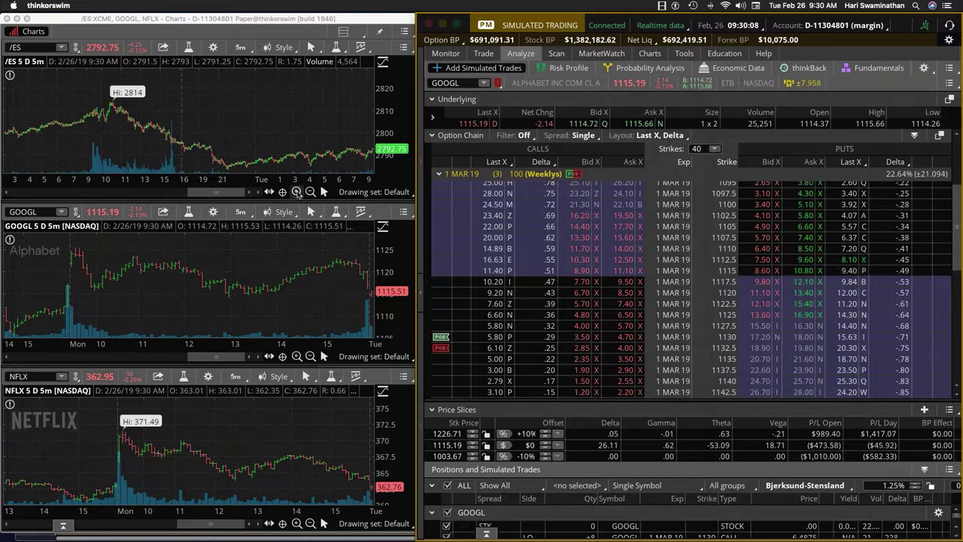
# - Zoom in on the /ES, GOOGL and NFLX charts and show the account's activity and open positions
pyautogui.click(297, 193)
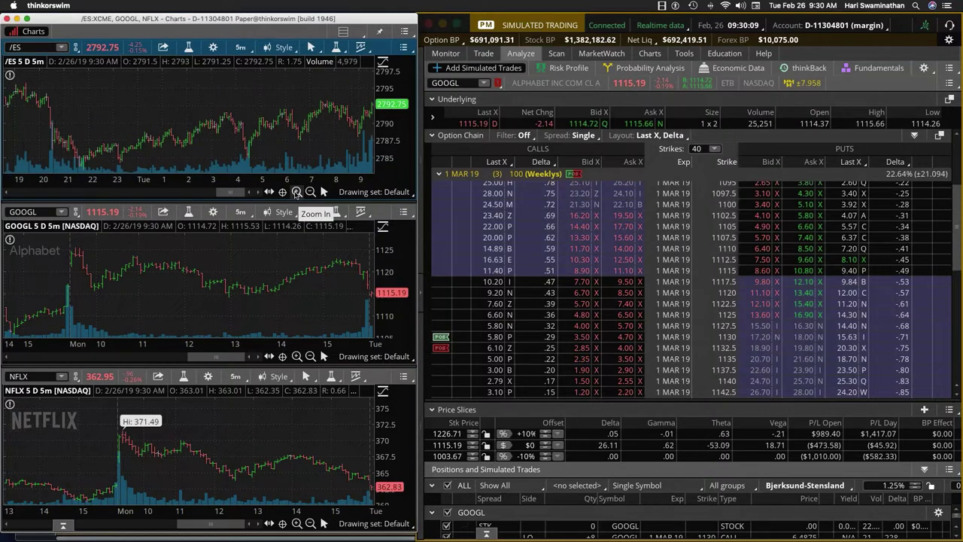
pyautogui.click(296, 193)
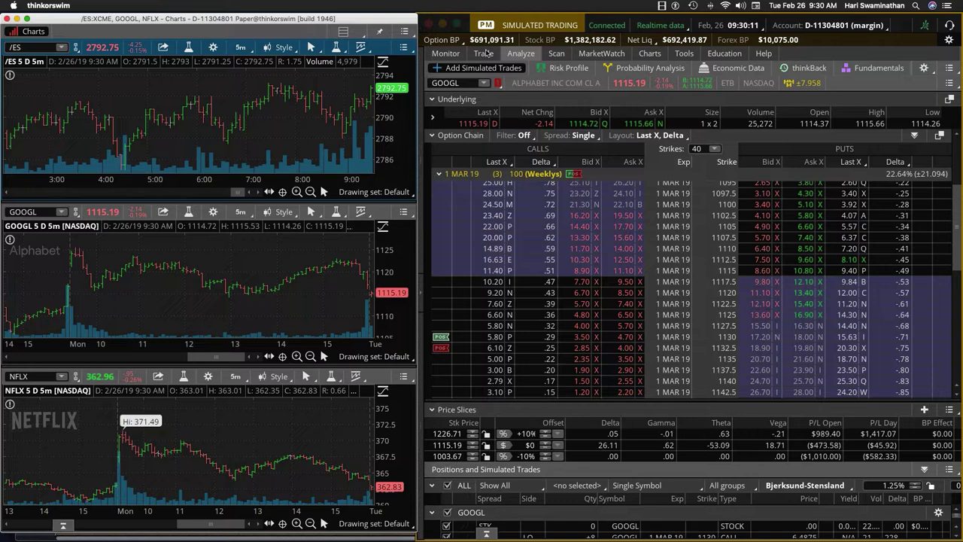
pyautogui.click(445, 54)
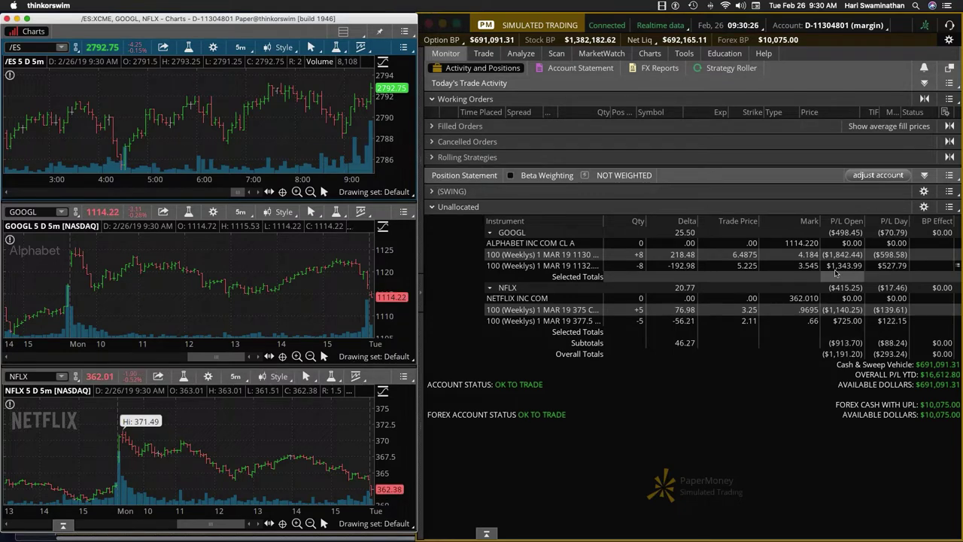
pyautogui.click(296, 356)
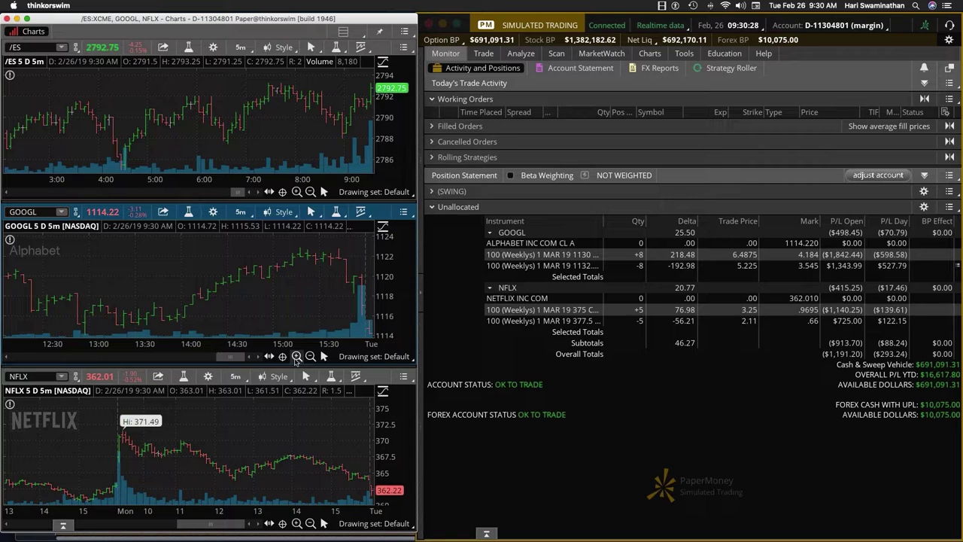
pyautogui.click(297, 523)
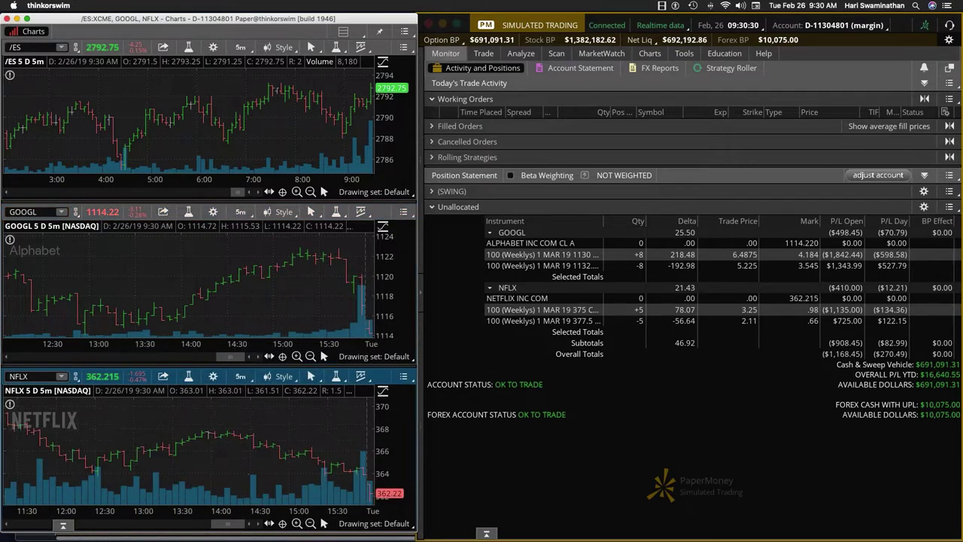
# - Review the MAIN watchlist quotes in MarketWatch at full width, with the watchlist sidebar collapsed
pyautogui.click(422, 289)
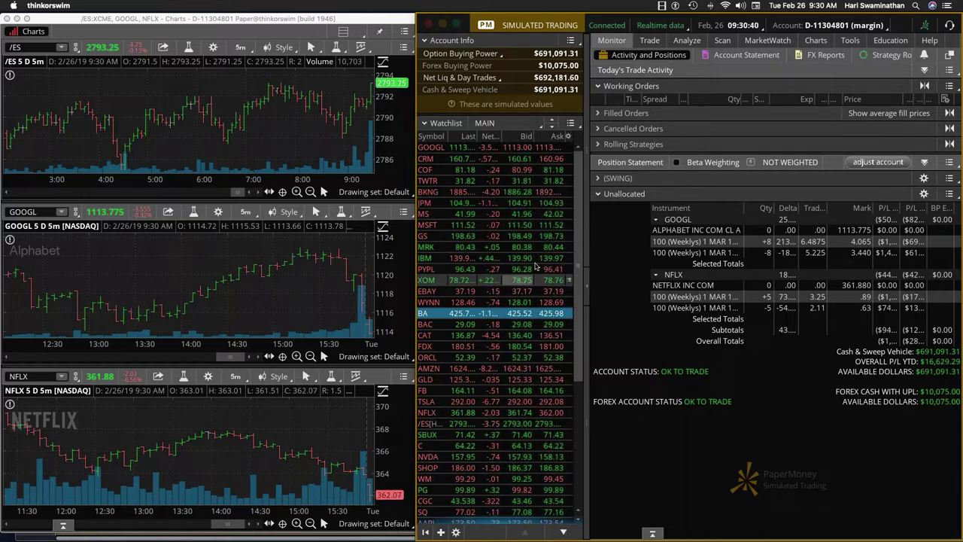
pyautogui.click(768, 40)
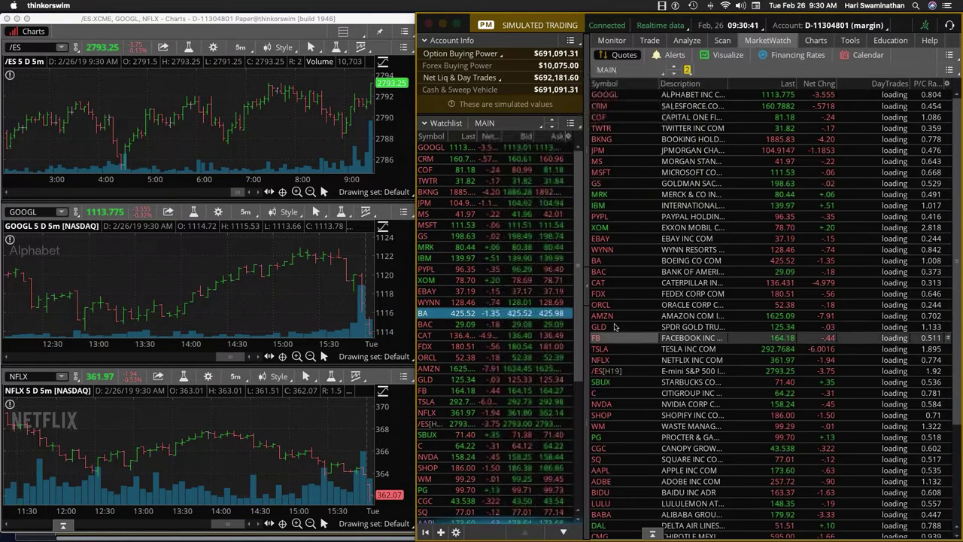
pyautogui.click(588, 286)
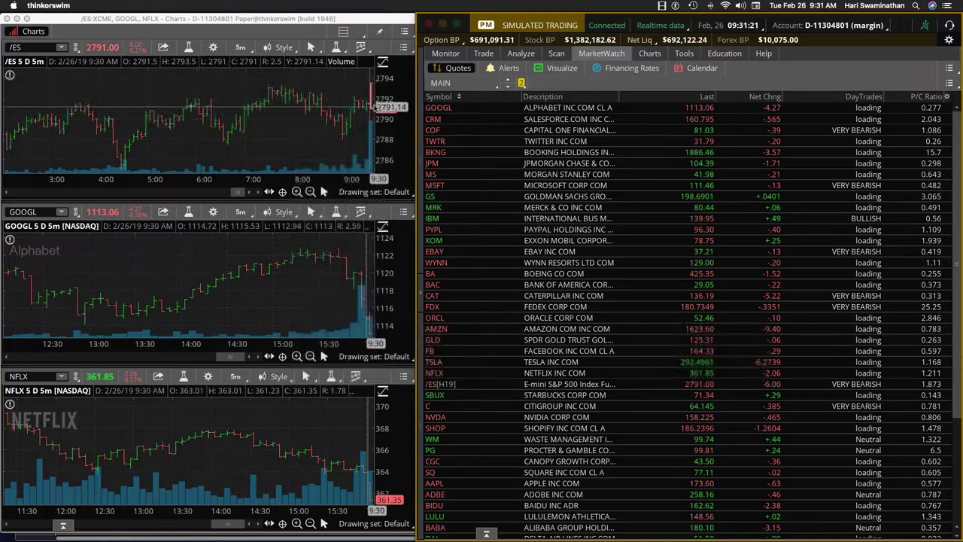
pyautogui.click(510, 130)
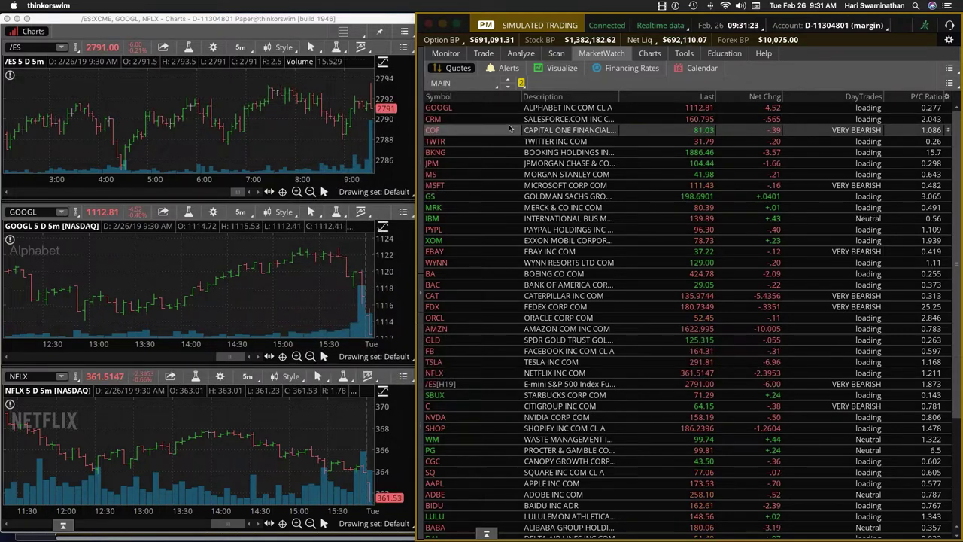
# - Add a simulated purchase of 3 GOOGL 1 MAR 19 1100 puts to the position analysis
pyautogui.click(521, 53)
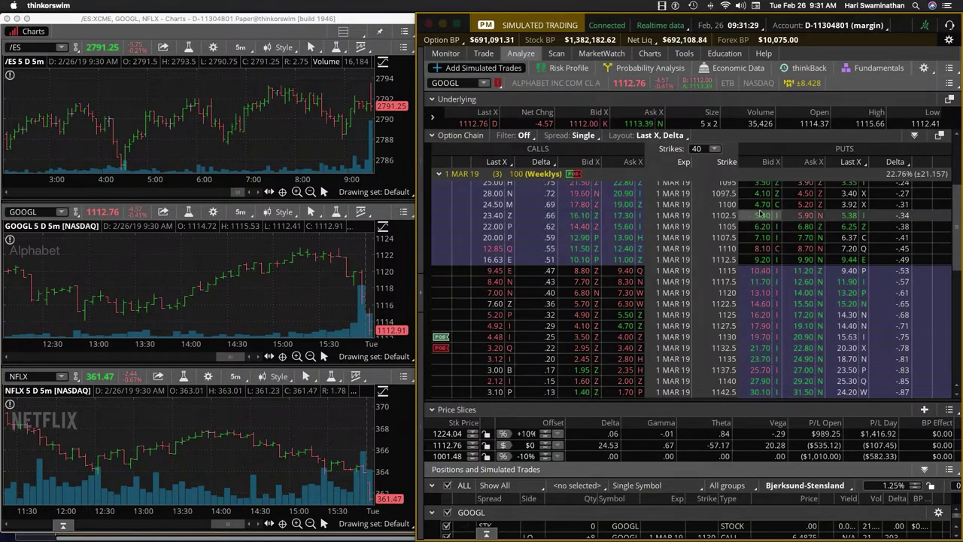
pyautogui.click(890, 207)
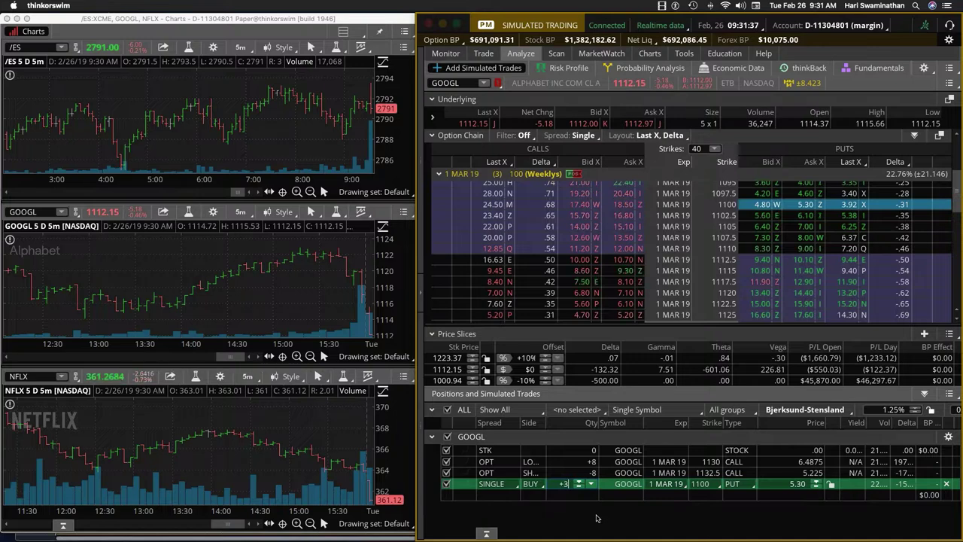
pyautogui.write('3')
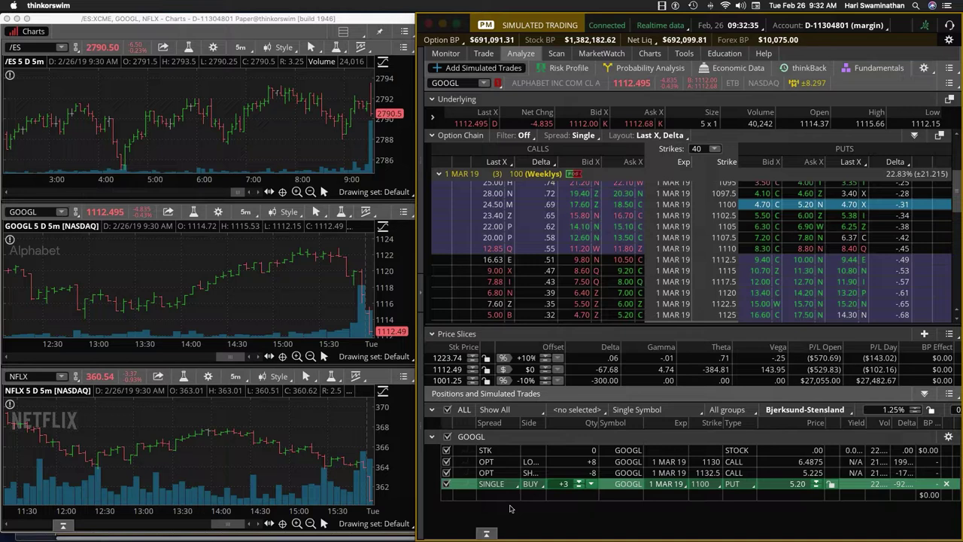
# - Create a duplicate order from the simulated GOOGL 1100 put trade, lower its limit price to 5.20 and submit it
pyautogui.rightClick(462, 484)
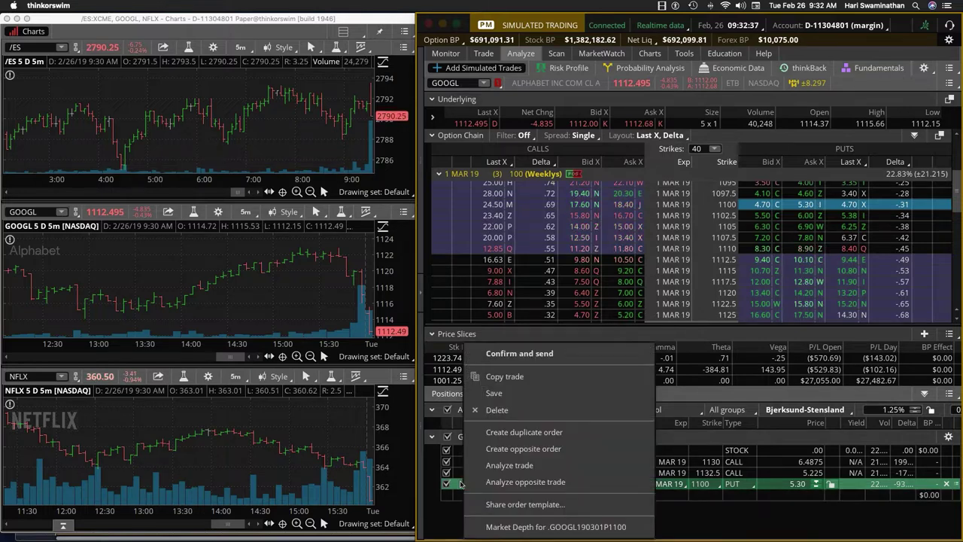
pyautogui.click(530, 432)
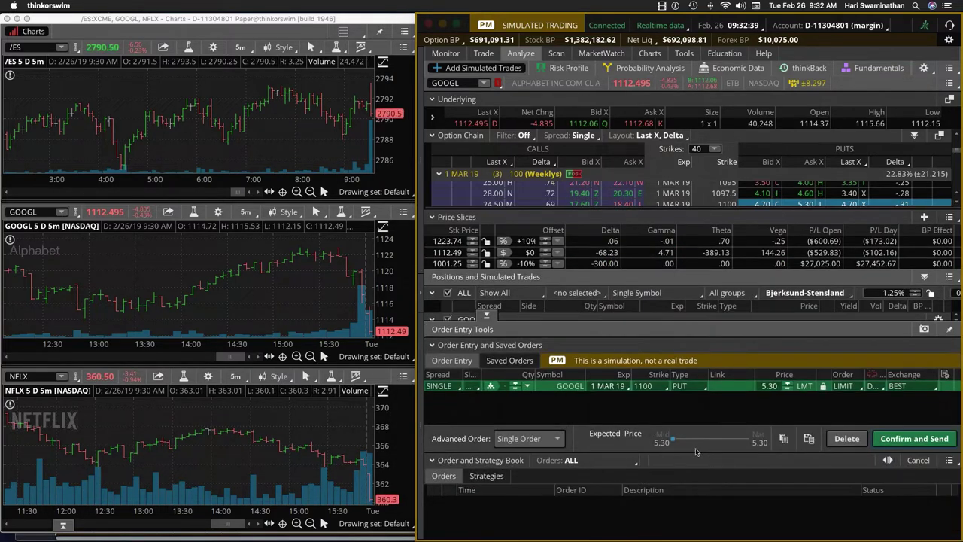
pyautogui.click(787, 389)
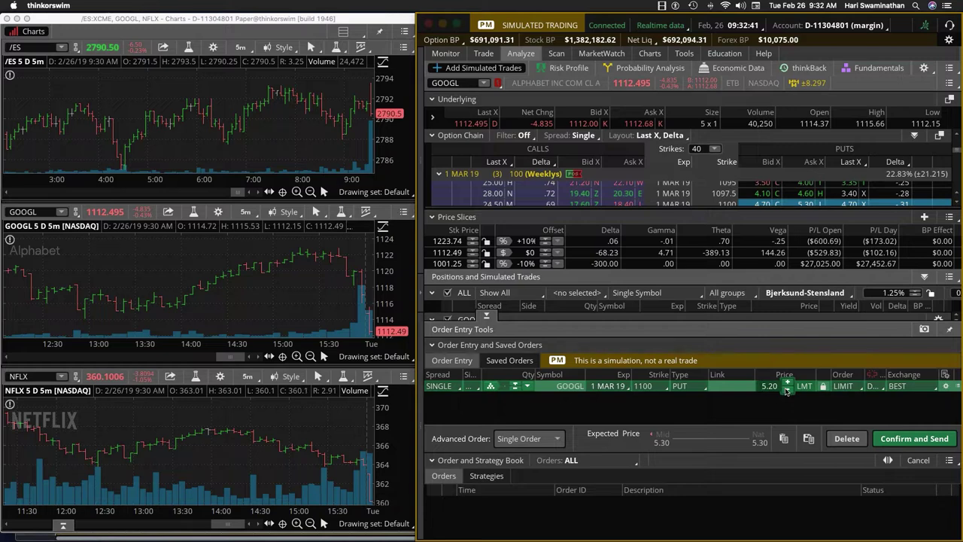
pyautogui.click(915, 438)
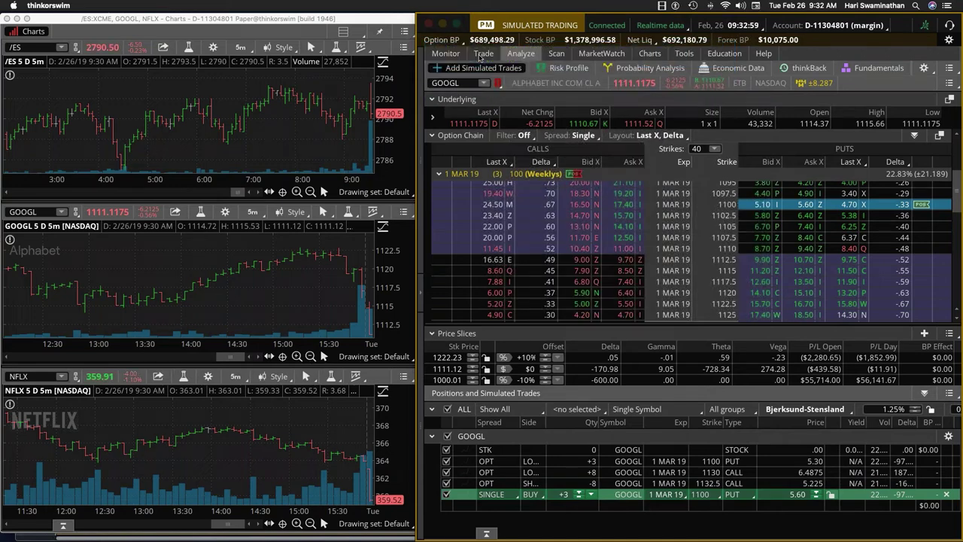
# - Send a closing order from the open positions to sell the 3 GOOGL 1 MAR 19 1100 puts at a 6.40 limit
pyautogui.click(446, 54)
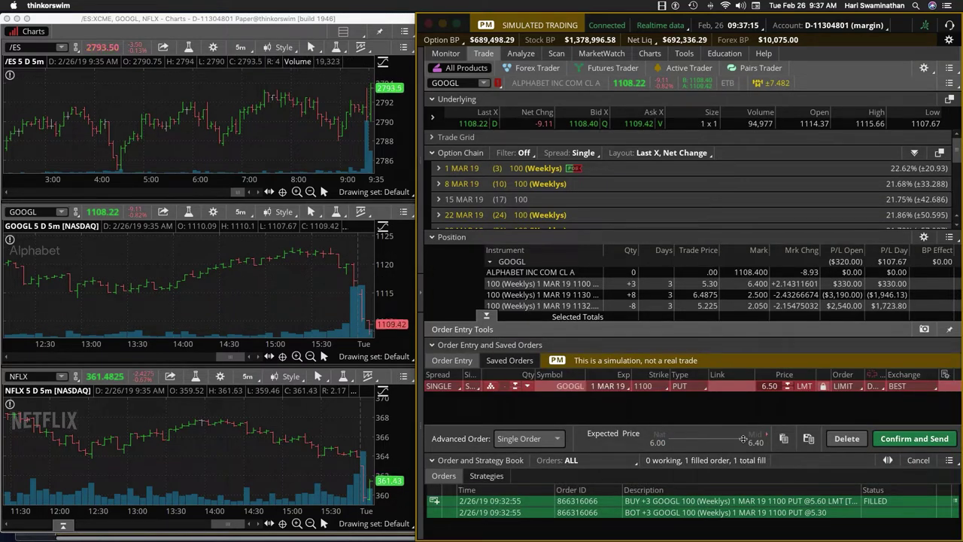
pyautogui.click(905, 438)
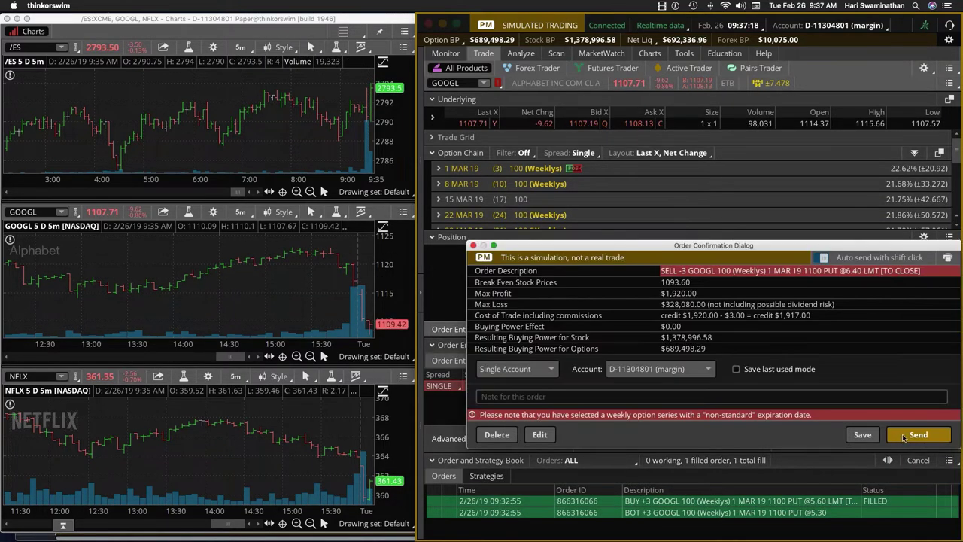
pyautogui.click(916, 435)
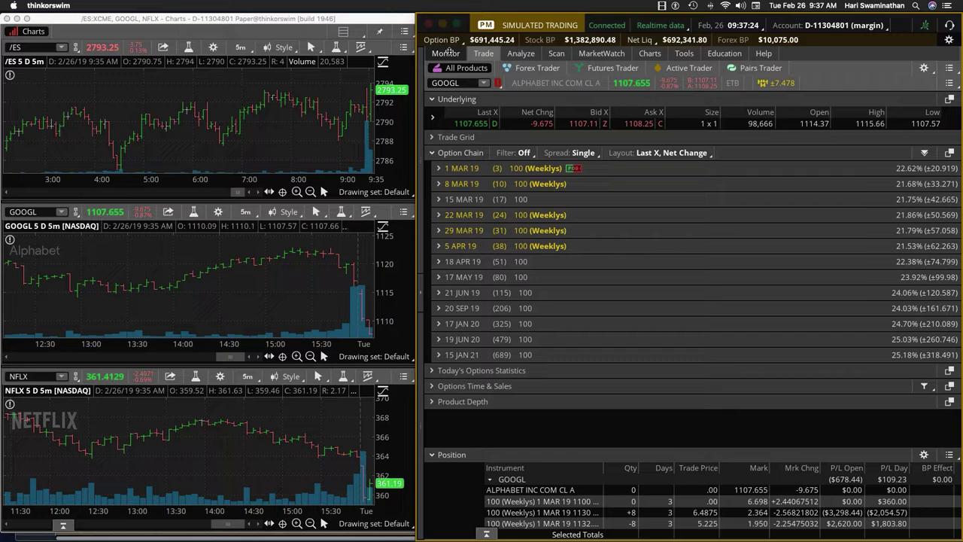
# - Create a closing order for the short GOOGL 1 MAR 19 1132.5 calls from the account's position list
pyautogui.click(445, 53)
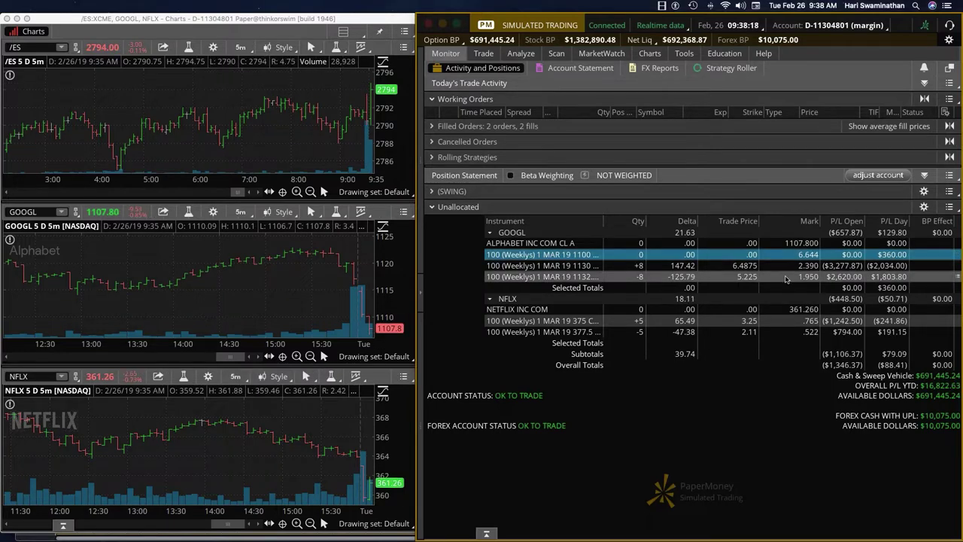
pyautogui.click(610, 279)
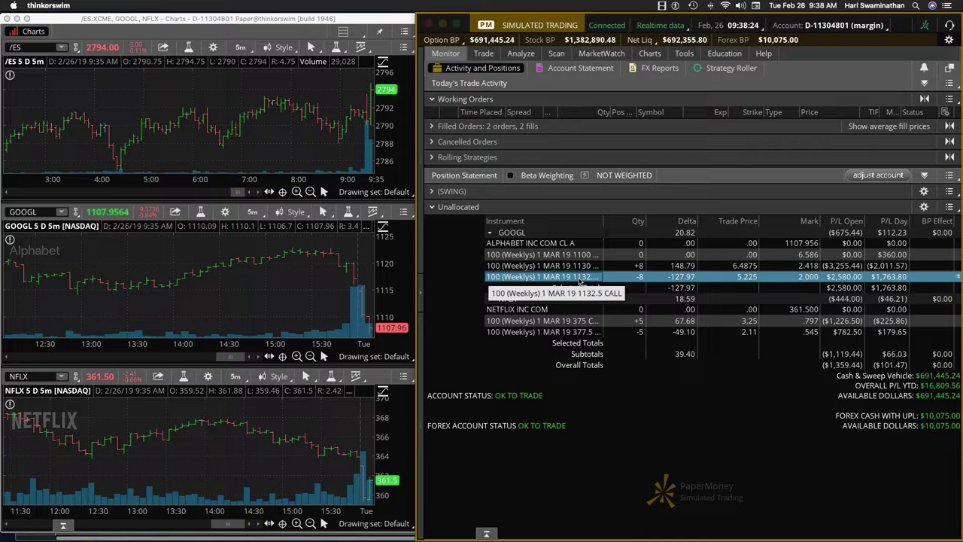
pyautogui.rightClick(582, 283)
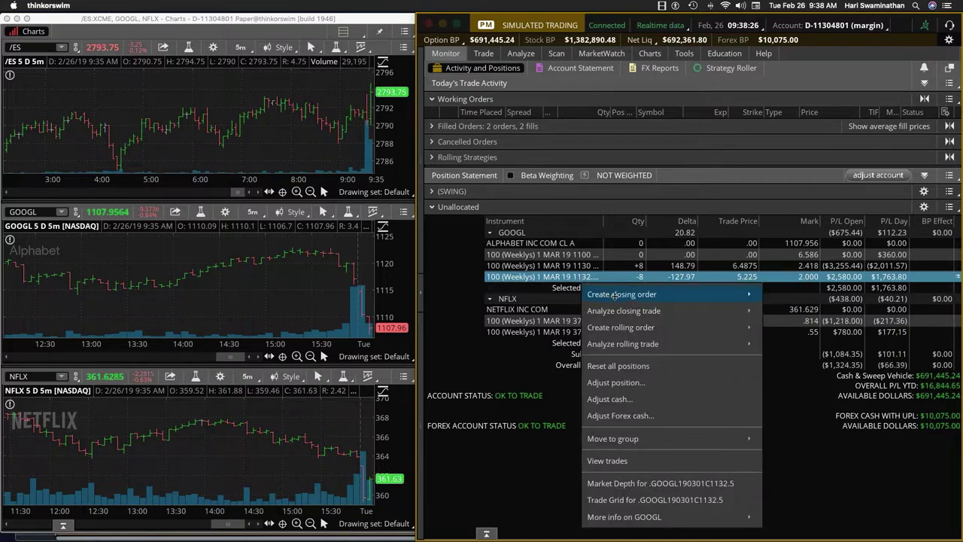
pyautogui.moveTo(607, 296)
pyautogui.click(452, 295)
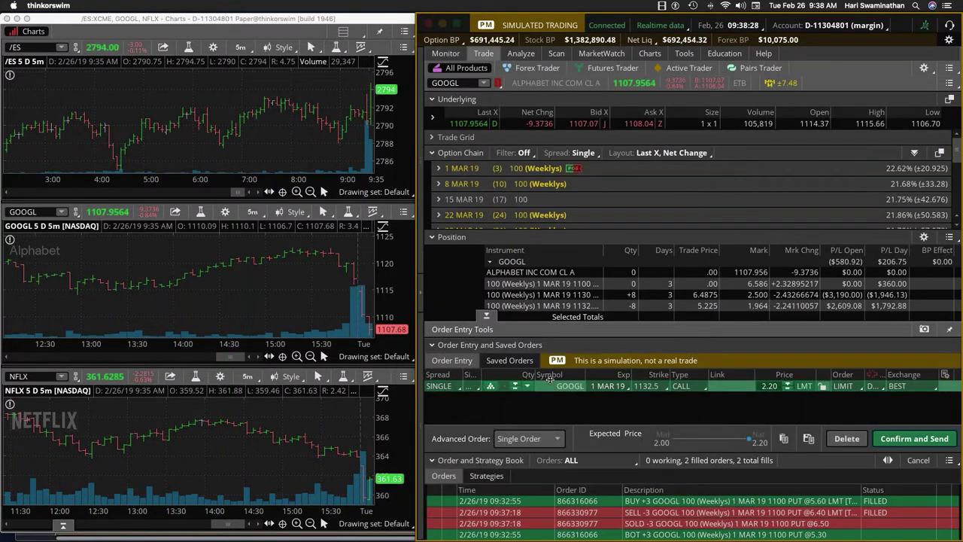
# - Keep the closing order's side as BUY, enlarge the trading window to full screen and set the order quantity to 3
pyautogui.click(471, 388)
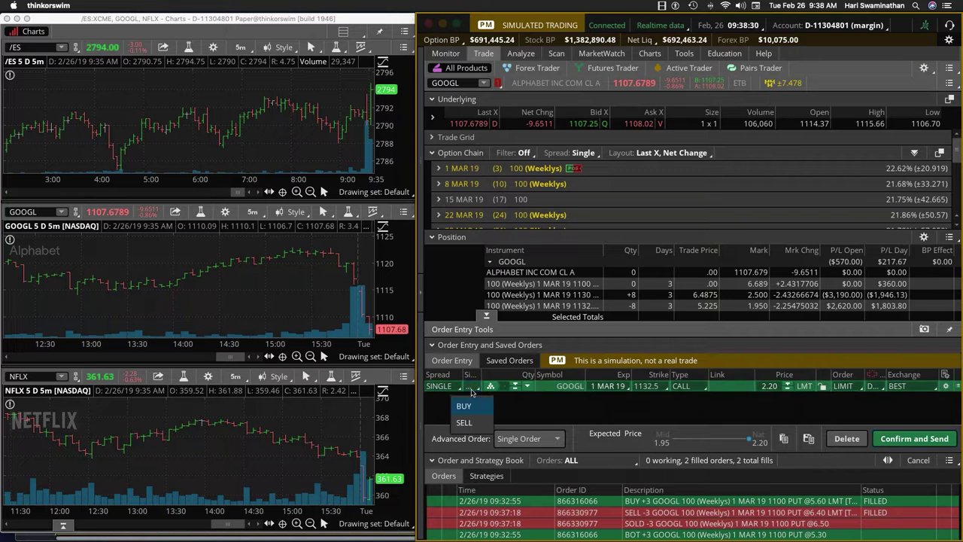
pyautogui.click(513, 395)
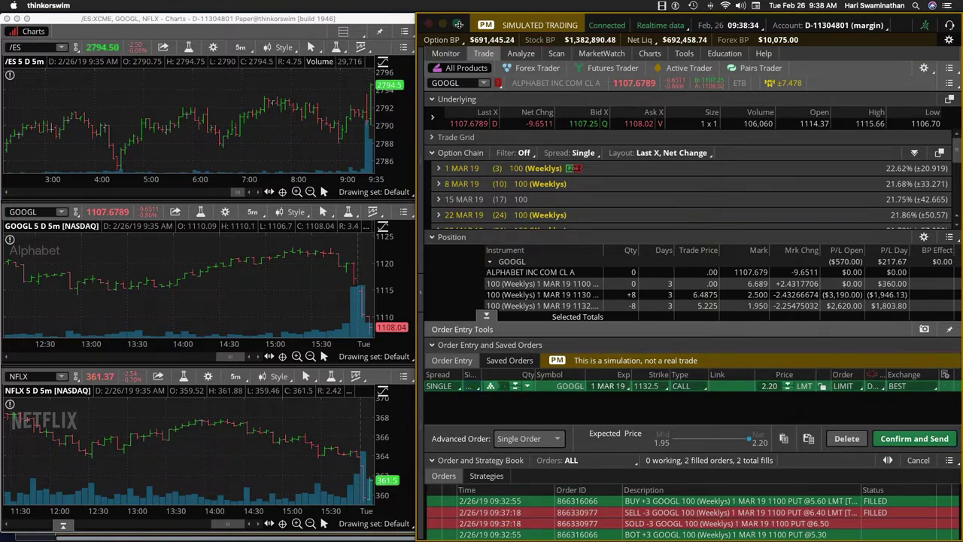
pyautogui.click(458, 24)
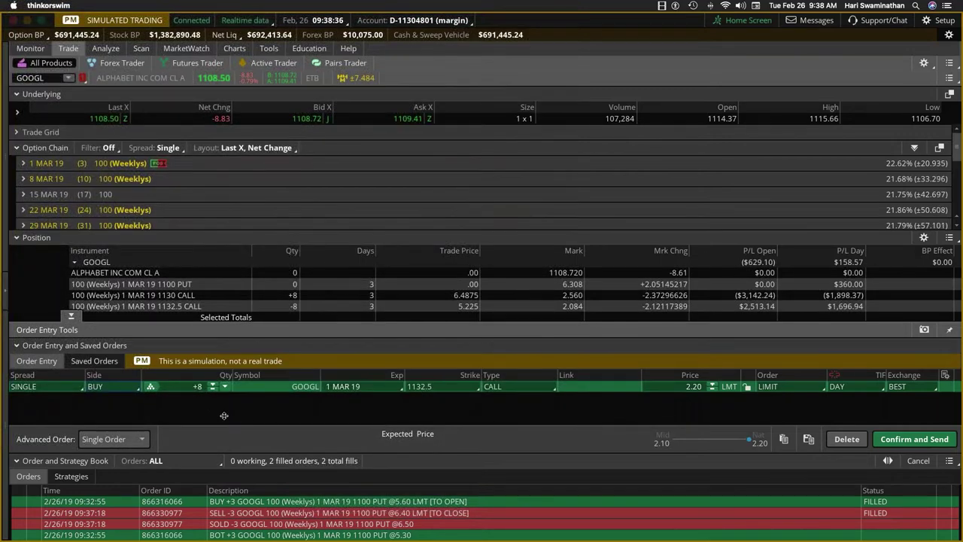
pyautogui.click(198, 387)
pyautogui.write('3')
pyautogui.press('Return')
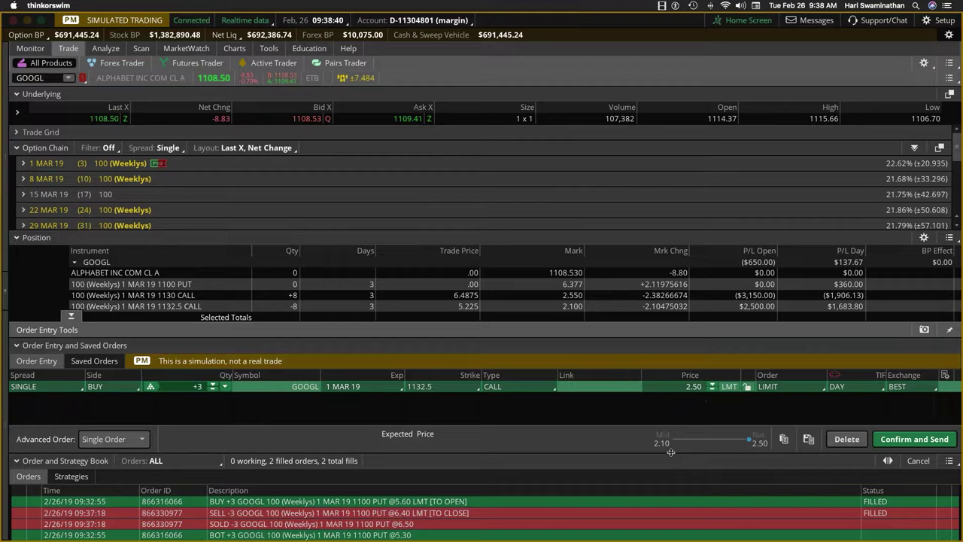
# - Send the order to buy back 3 GOOGL 1132.5 calls at a 2.10 limit and restore the trading window's size
pyautogui.click(914, 439)
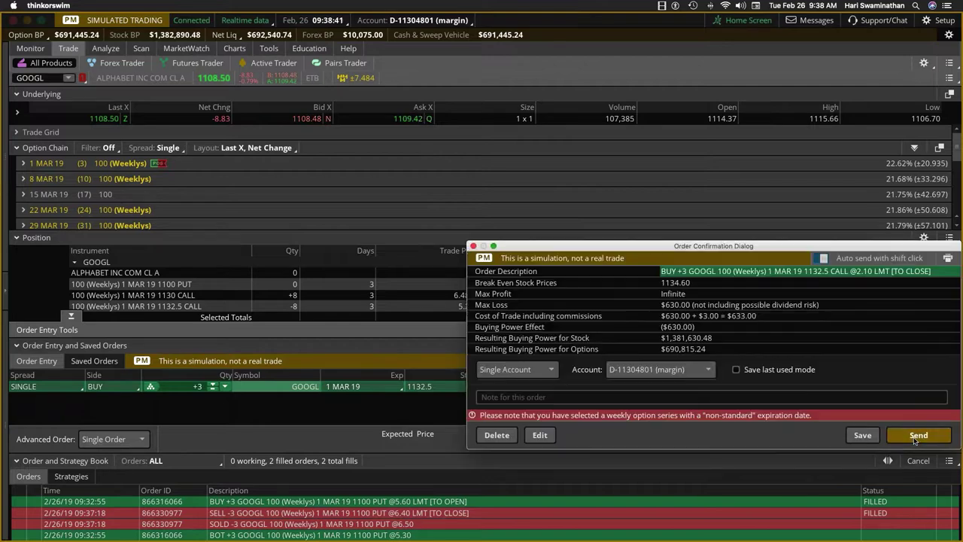
pyautogui.click(916, 432)
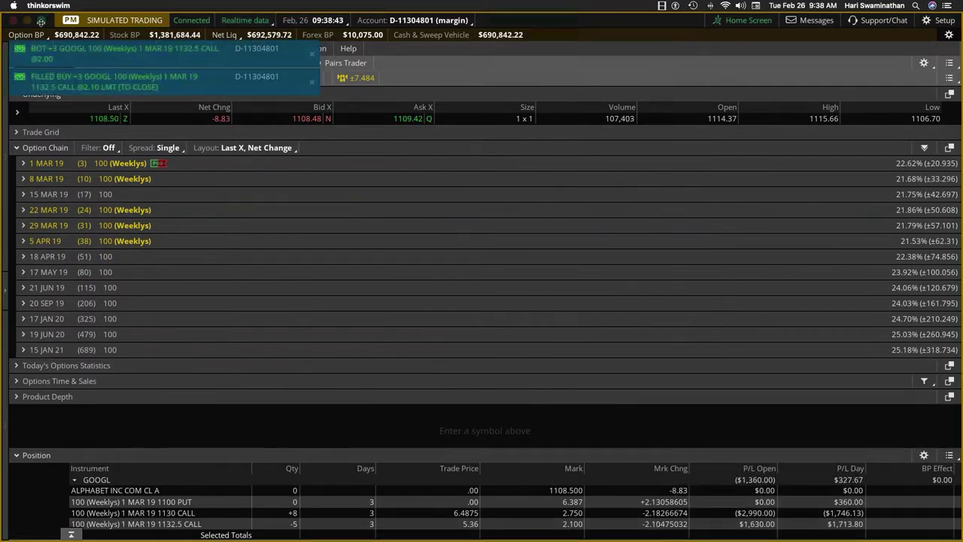
pyautogui.doubleClick(105, 35)
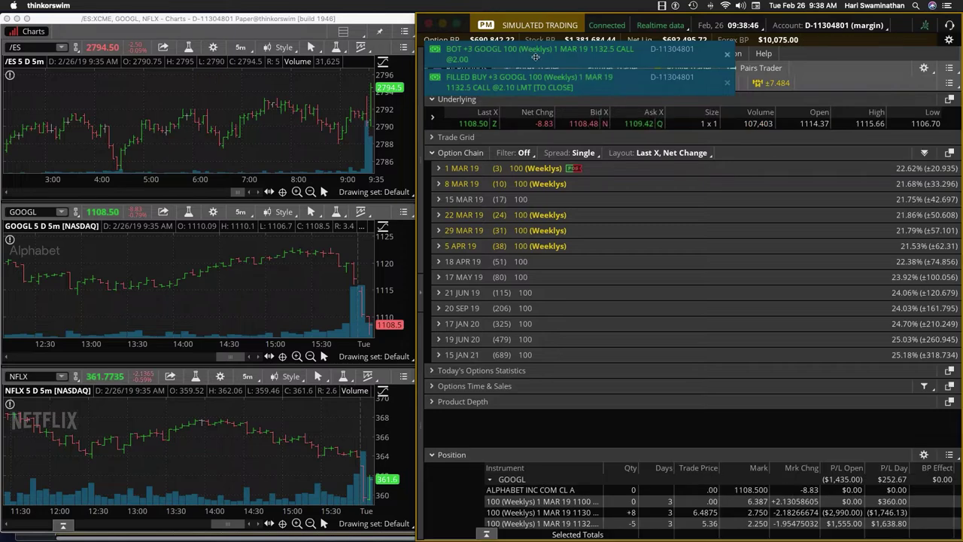
# - Create a closing order for the long NFLX 1 MAR 19 375 calls from the account's position list
pyautogui.click(551, 78)
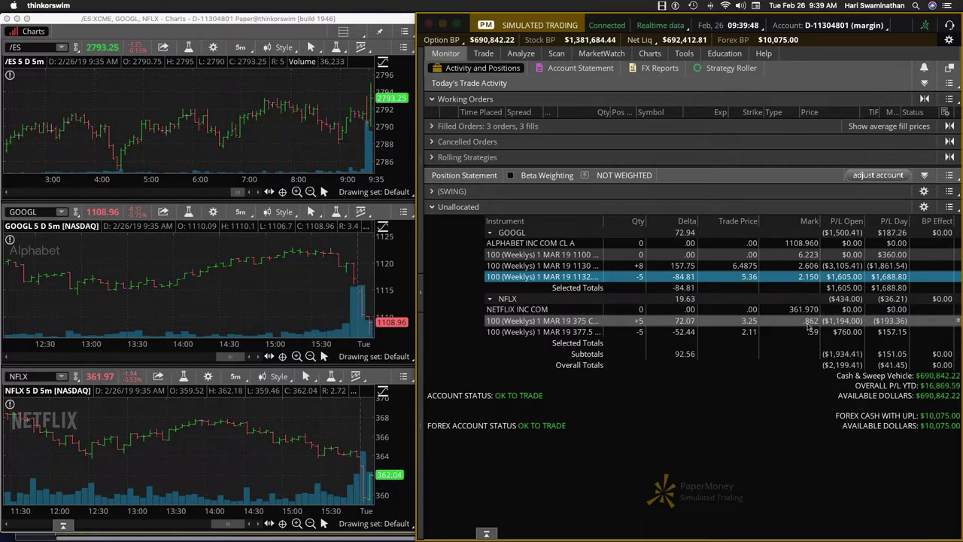
pyautogui.rightClick(523, 322)
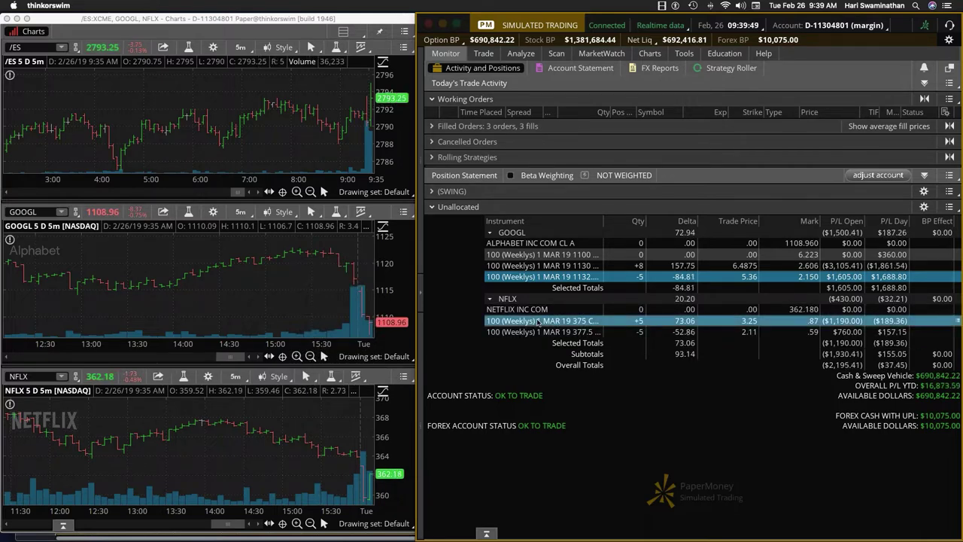
pyautogui.moveTo(600, 288)
pyautogui.click(712, 289)
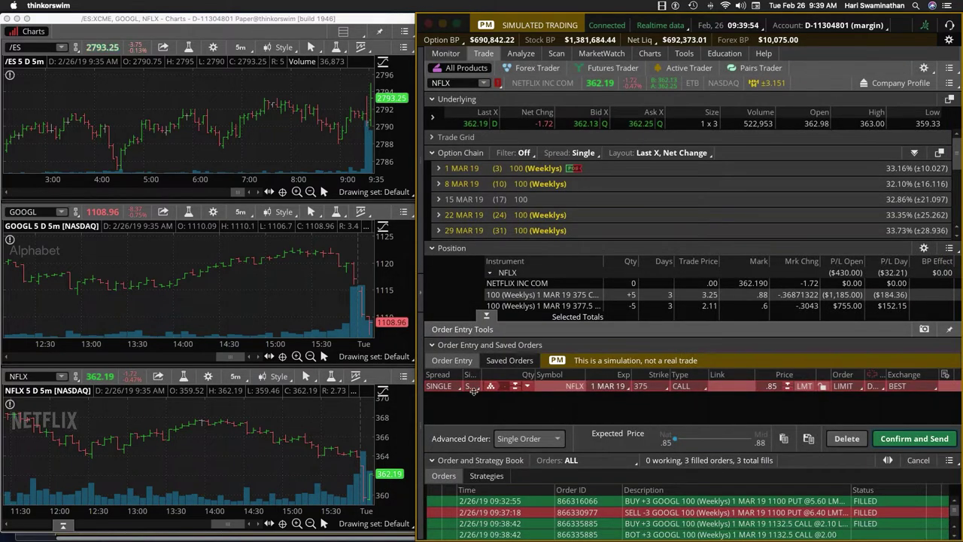
# - Switch the NFLX 1 MAR 19 375 call order to BUY and send it for 5 contracts at a 0.88 limit
pyautogui.click(471, 386)
pyautogui.click(465, 406)
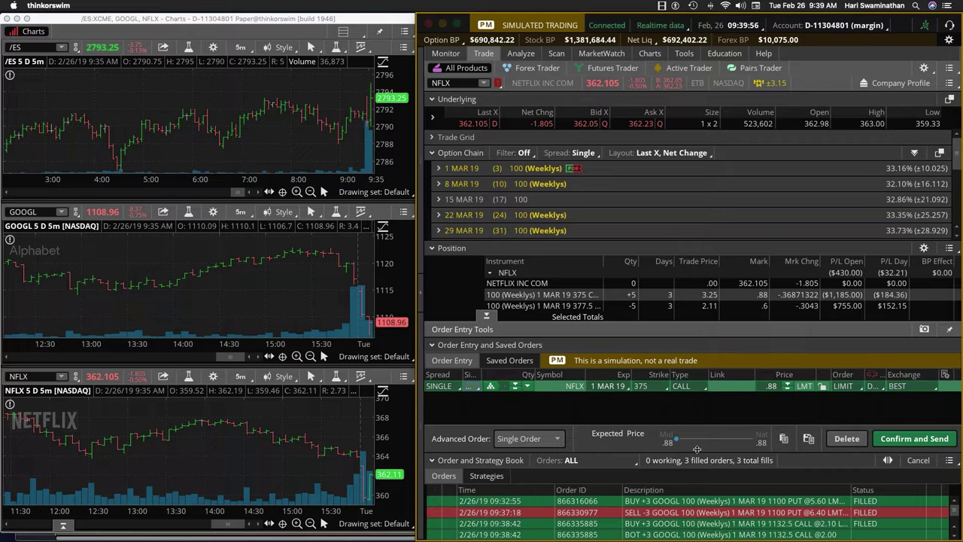
pyautogui.click(899, 440)
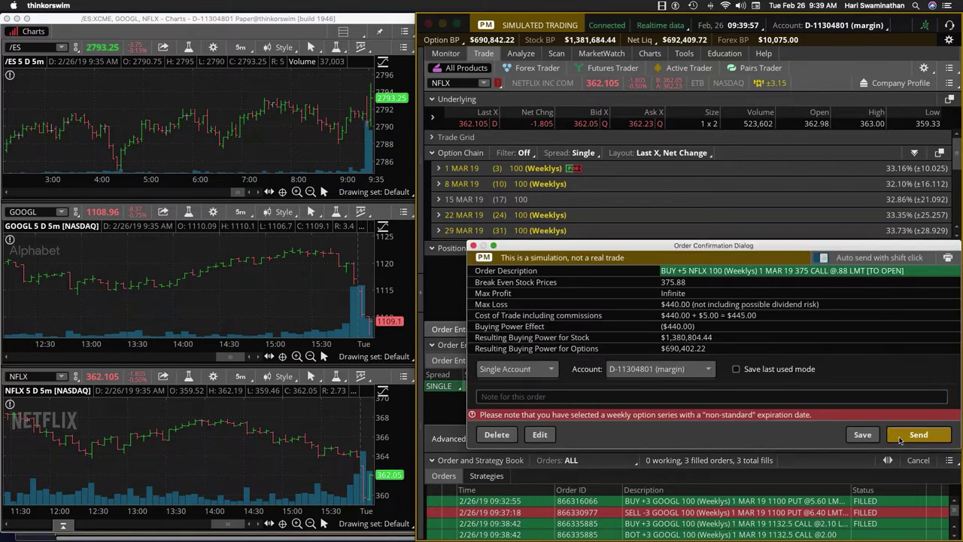
pyautogui.click(900, 439)
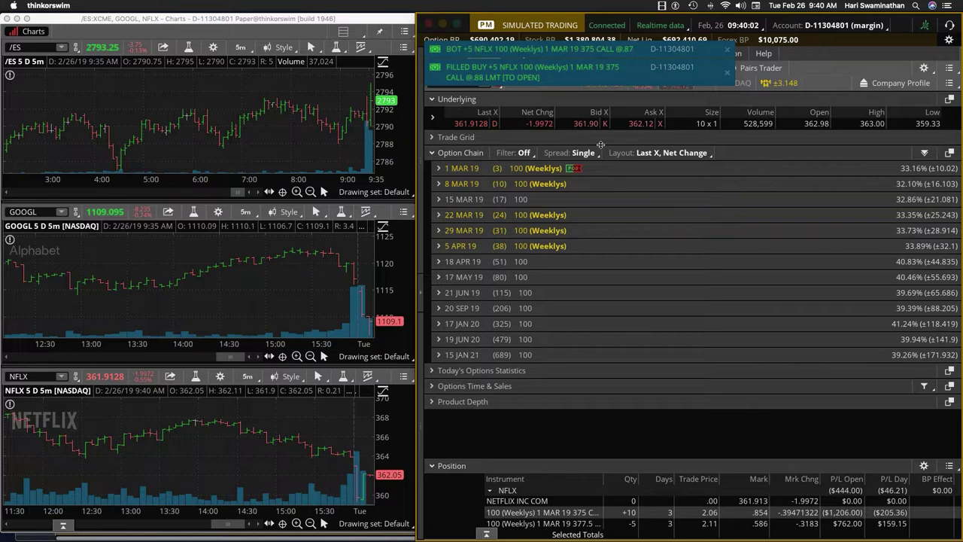
# - Return to the account's position statement and lower the Quotes window to uncover the NFLX positions
pyautogui.click(446, 53)
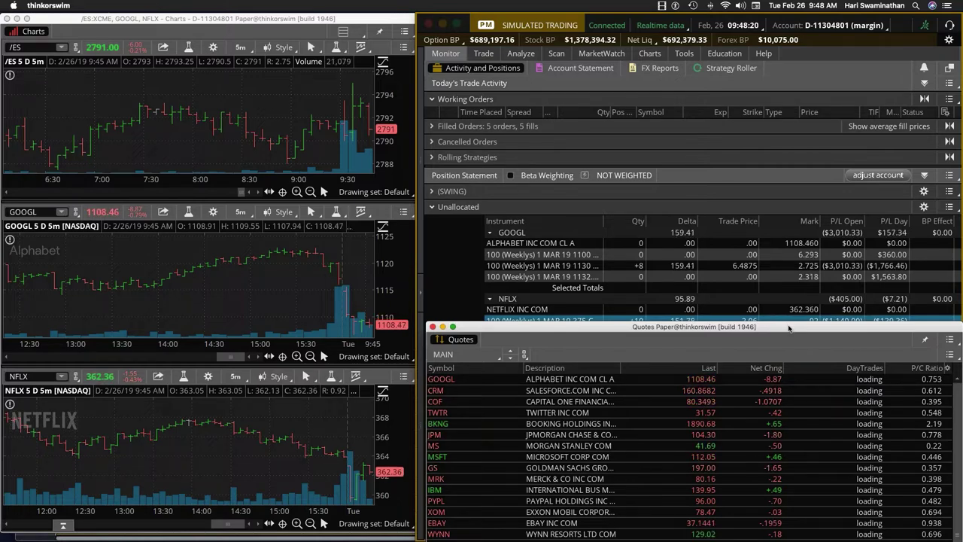
pyautogui.moveTo(789, 328); pyautogui.dragTo(789, 376)
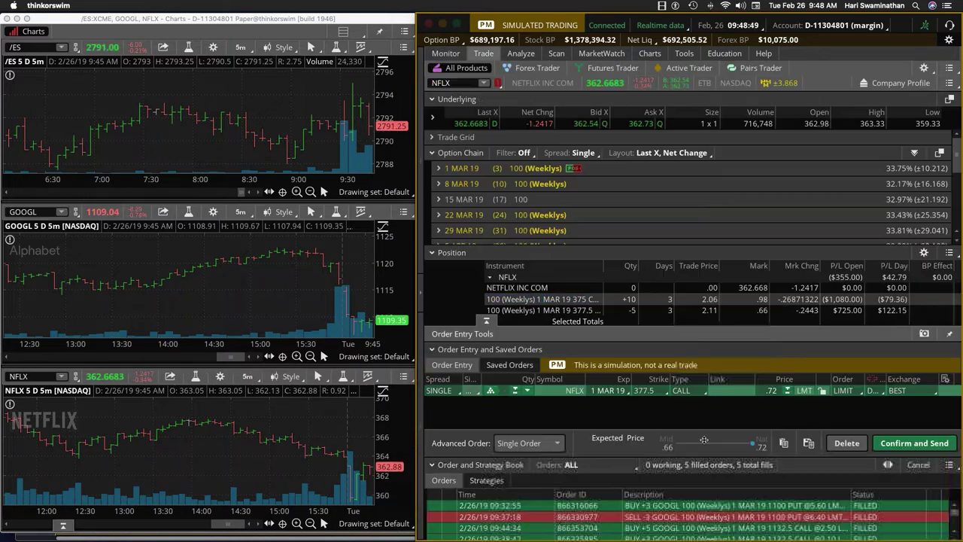
# - Send the order to buy back 5 NFLX 377.5 calls at a 0.70 limit and return to the NFLX positions
pyautogui.click(914, 439)
pyautogui.click(918, 433)
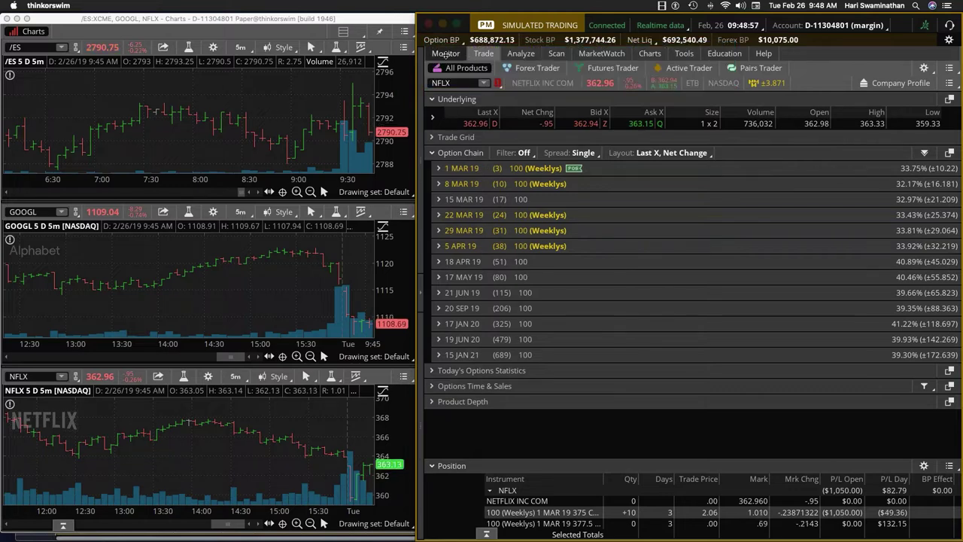
pyautogui.click(445, 53)
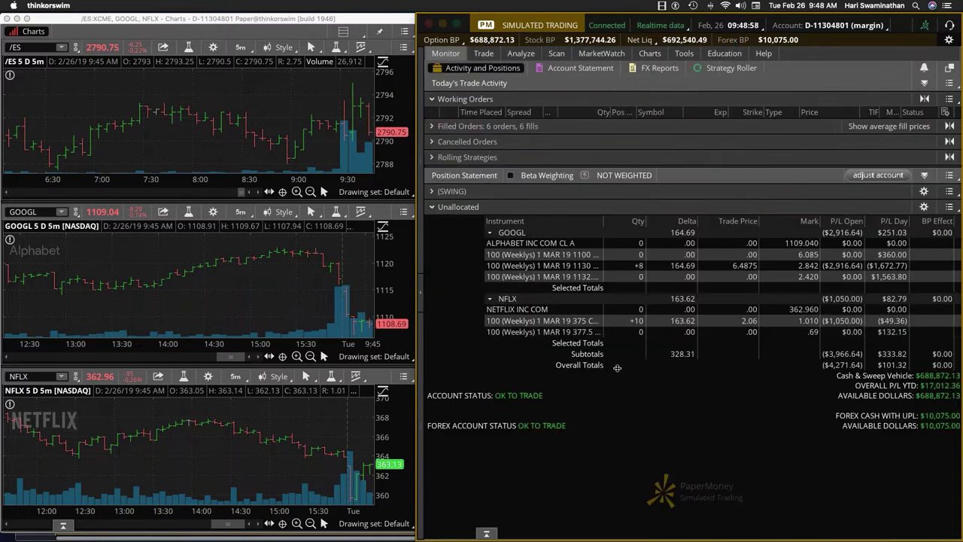
pyautogui.click(632, 323)
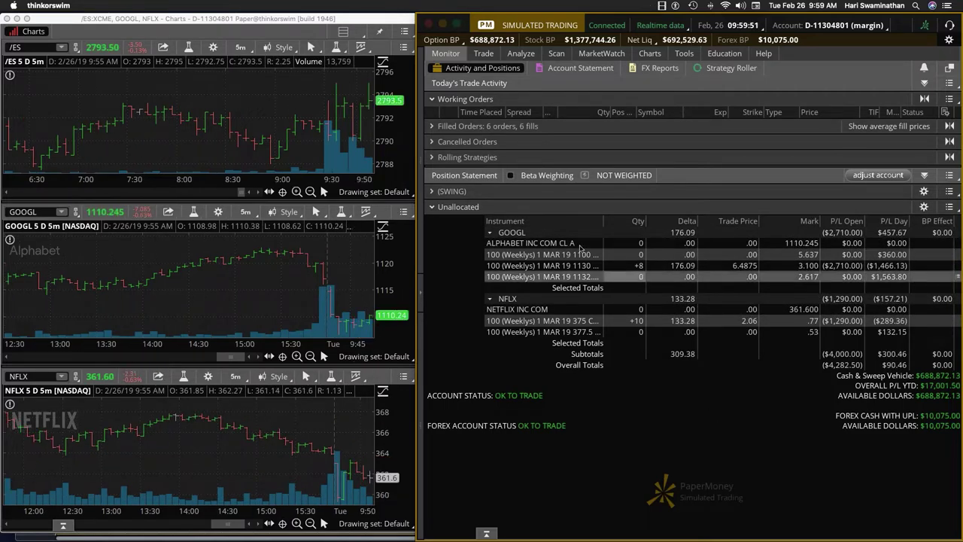
# - Create a closing order for the long GOOGL 1 MAR 19 1130 calls and set its quantity to 5
pyautogui.rightClick(577, 267)
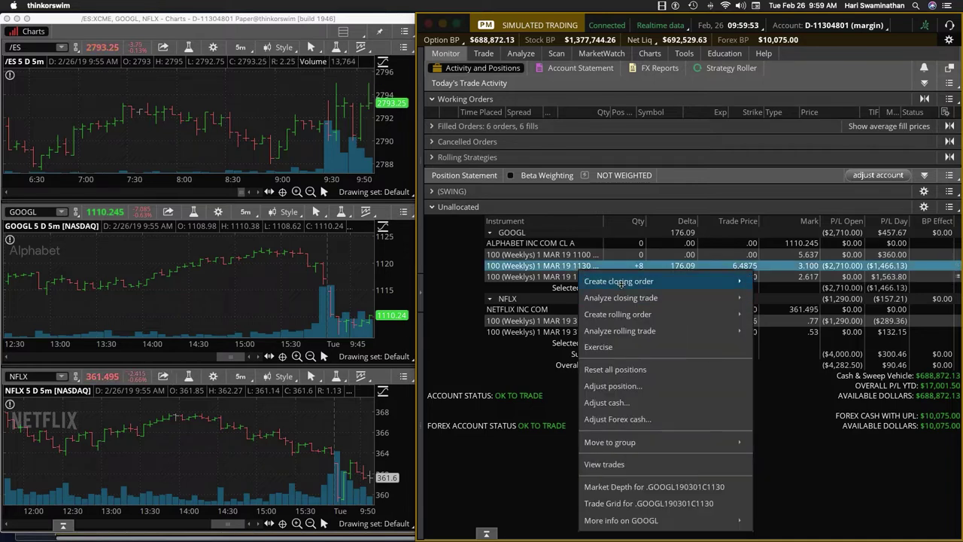
pyautogui.moveTo(619, 283)
pyautogui.click(527, 285)
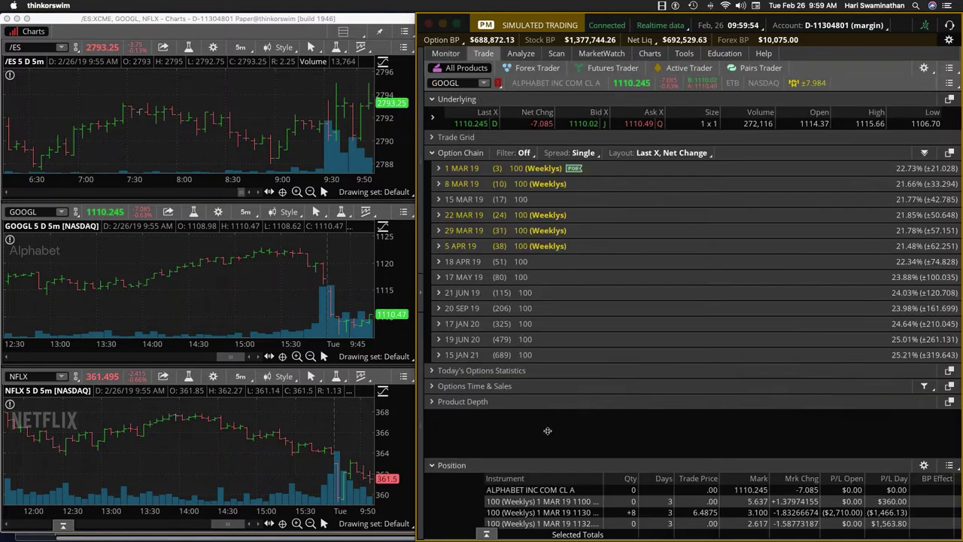
pyautogui.click(515, 385)
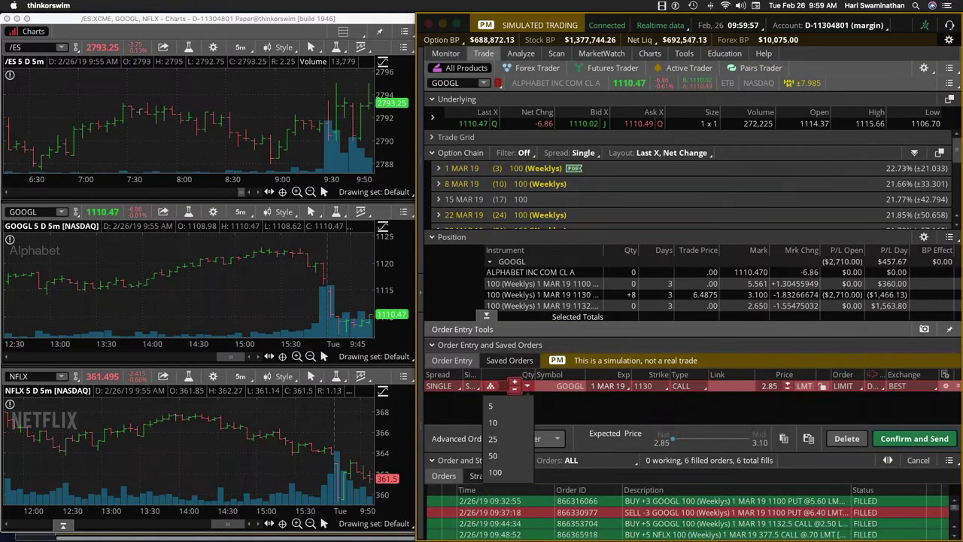
pyautogui.click(509, 408)
# - Set the GOOGL 1130 call order's limit to the 3.10 mid price, send it and return to the position statement
pyautogui.click(746, 438)
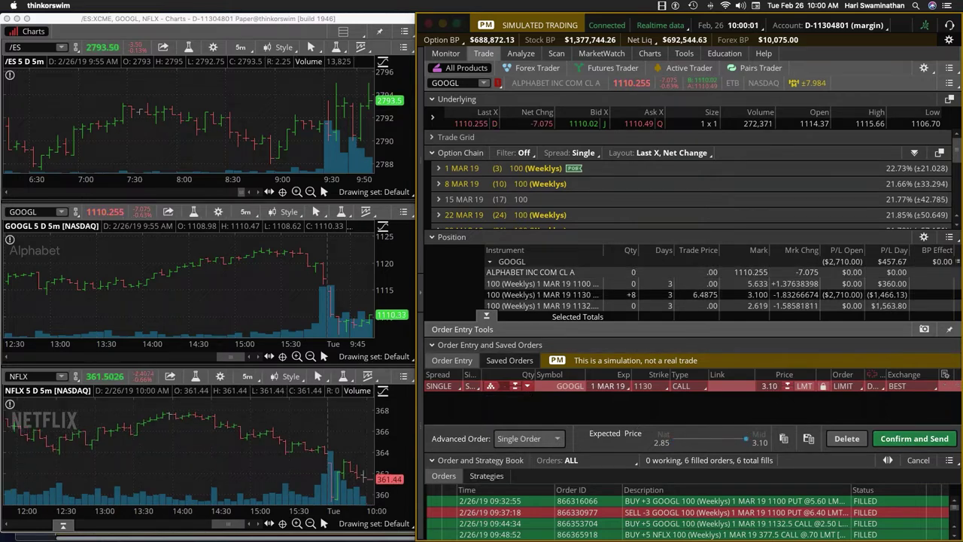
pyautogui.click(915, 438)
pyautogui.click(919, 435)
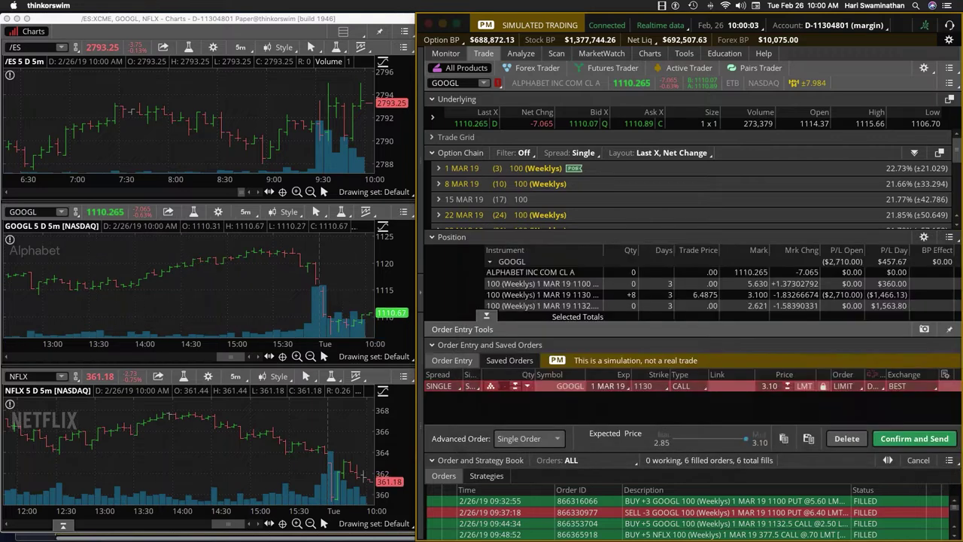
pyautogui.click(446, 53)
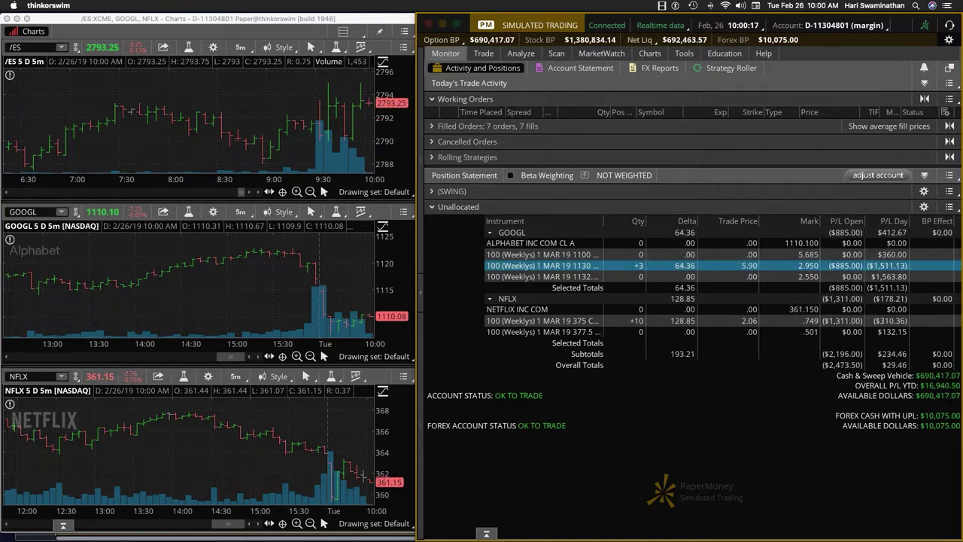
# - Create a closing order for the remaining 3 GOOGL 1130 calls and send it at a 2.85 limit
pyautogui.rightClick(582, 267)
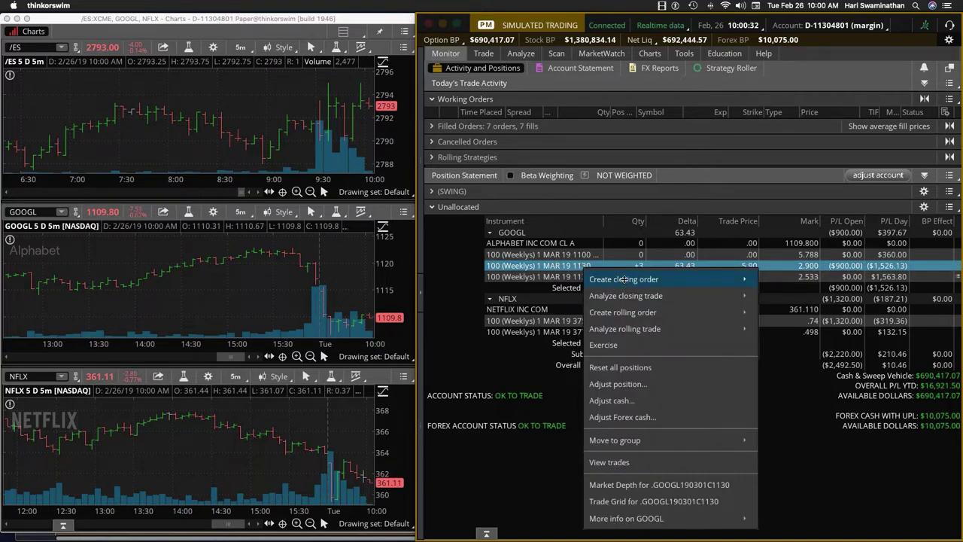
pyautogui.moveTo(624, 279)
pyautogui.click(542, 280)
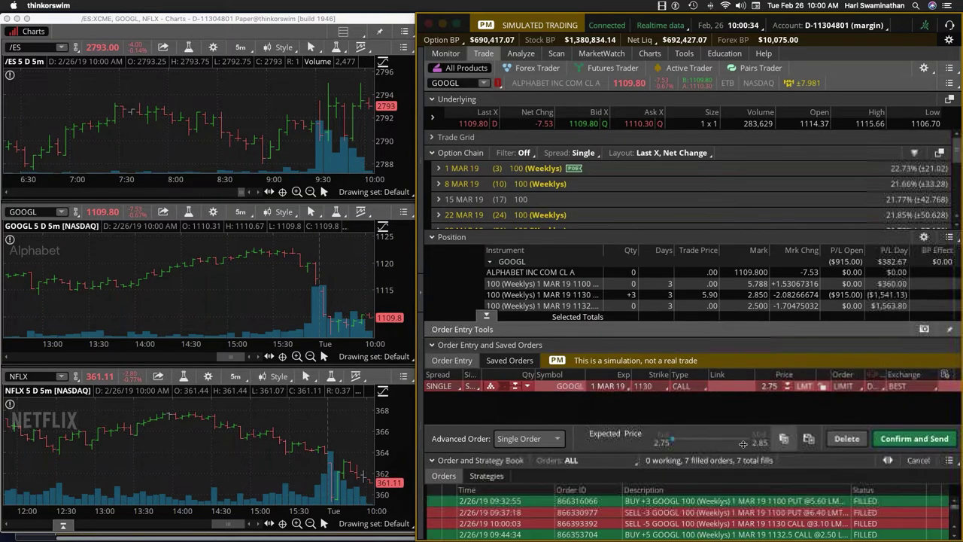
pyautogui.click(918, 439)
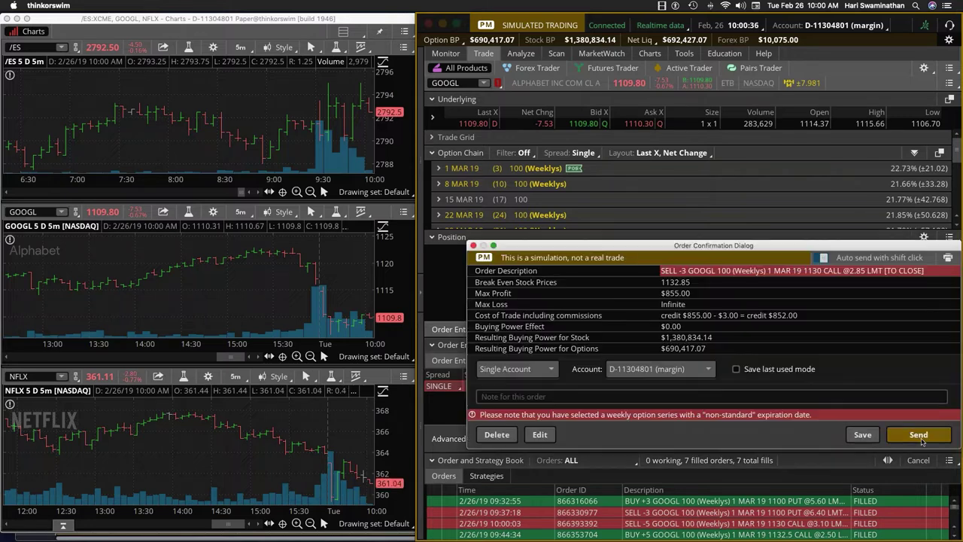
pyautogui.click(919, 435)
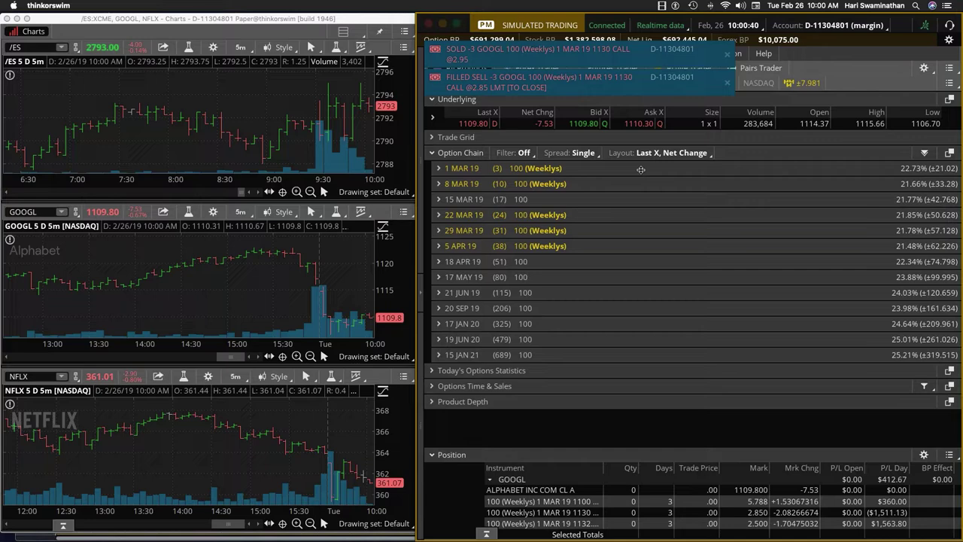
pyautogui.click(642, 81)
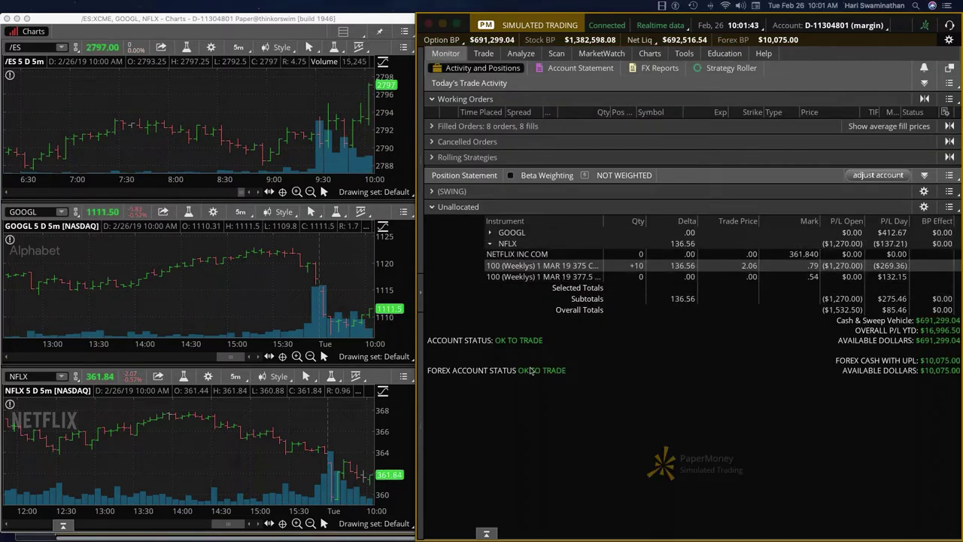
# - Create a closing order for the long NFLX 1 MAR 19 375 calls from the position statement
pyautogui.click(583, 267)
pyautogui.rightClick(583, 268)
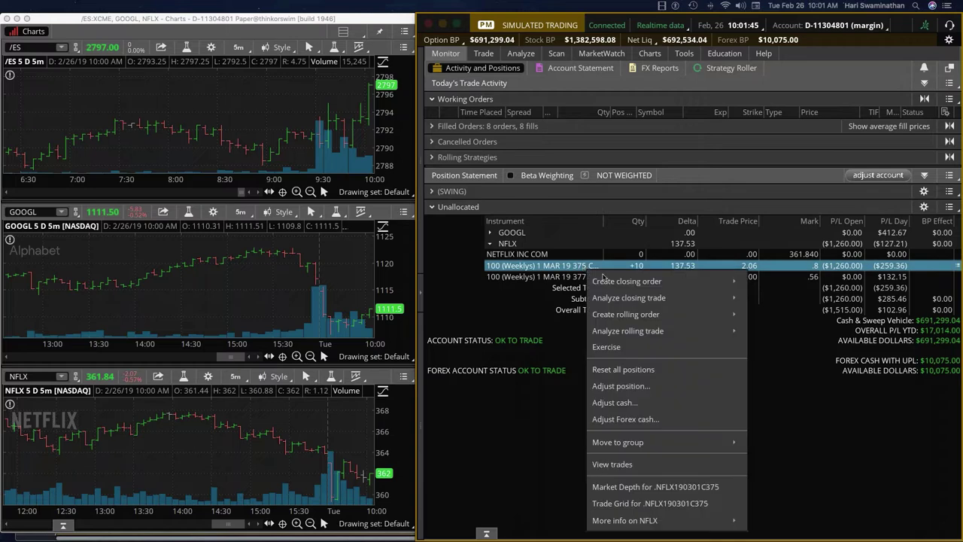
pyautogui.click(538, 283)
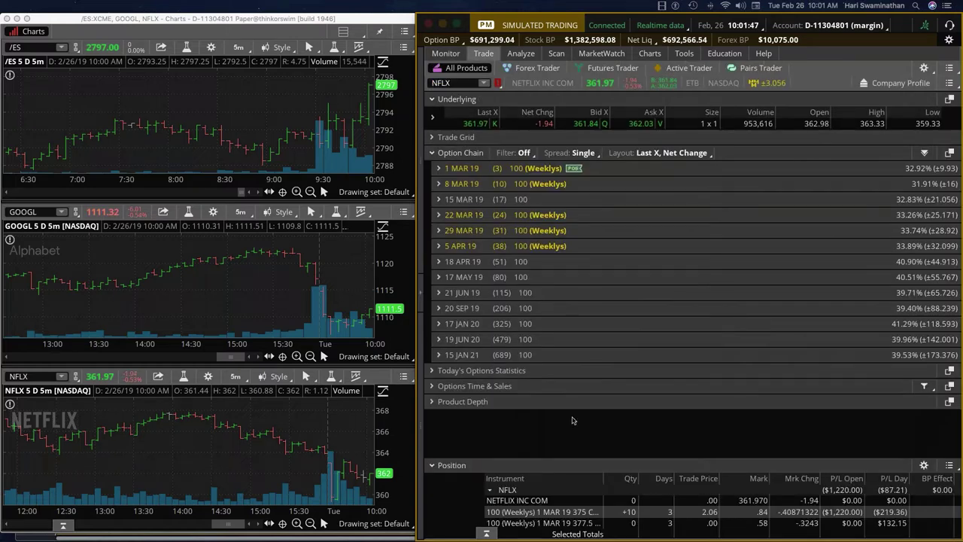
# - Turn the NFLX 375 call order into a BUY of 5 contracts and send it at a 0.85 limit
pyautogui.click(471, 386)
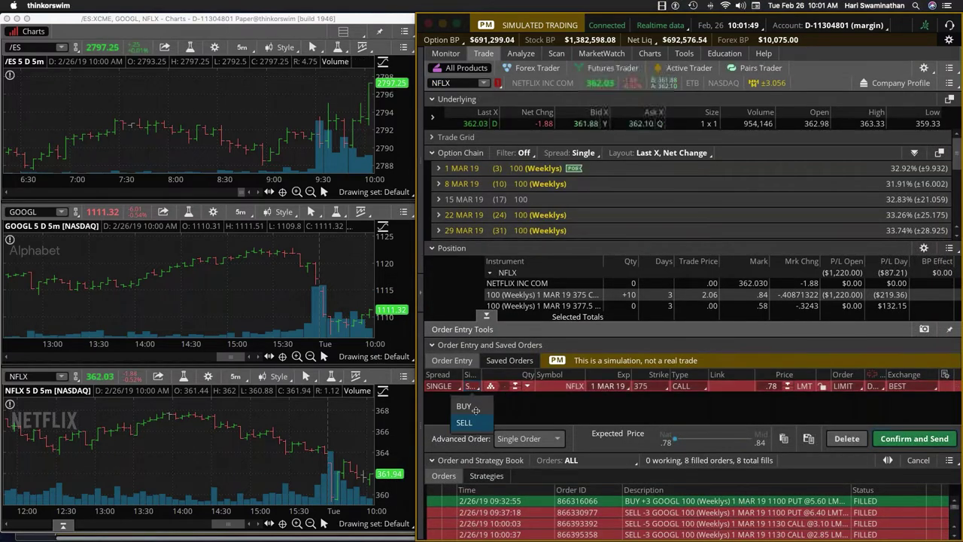
pyautogui.click(464, 406)
pyautogui.click(515, 386)
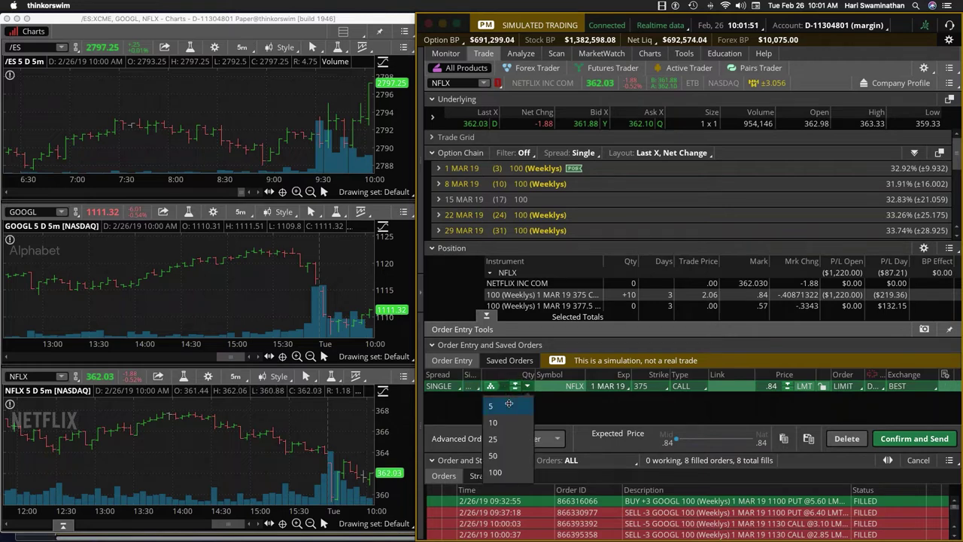
pyautogui.click(509, 406)
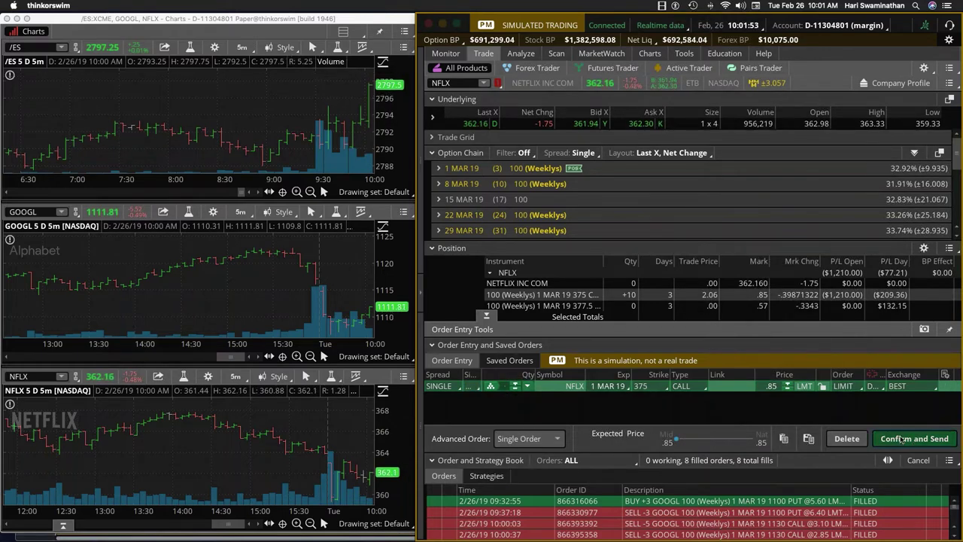
pyautogui.click(903, 439)
pyautogui.click(920, 433)
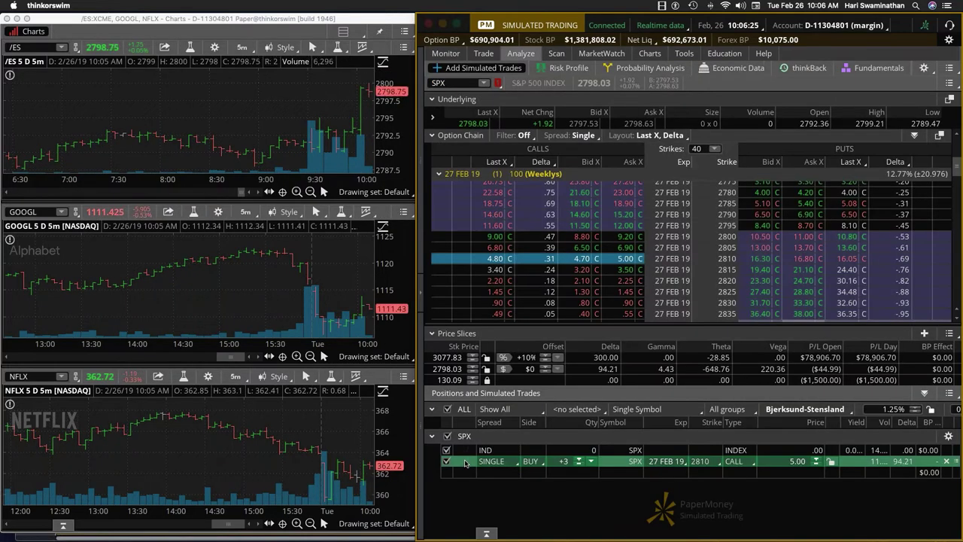
# - Duplicate the simulated SPX 27 FEB 19 2810 call trade as an order and submit it for 3 contracts at a 4.80 limit
pyautogui.rightClick(466, 463)
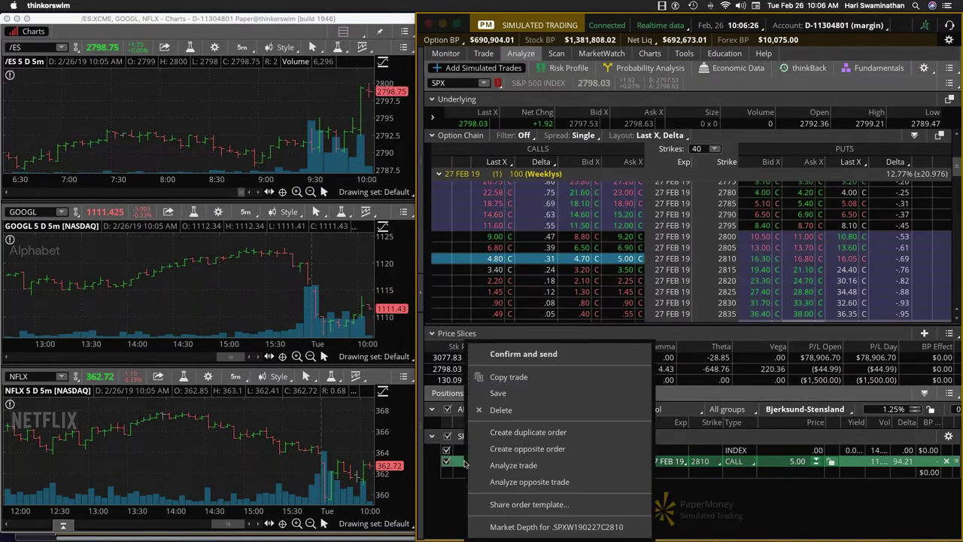
pyautogui.click(557, 432)
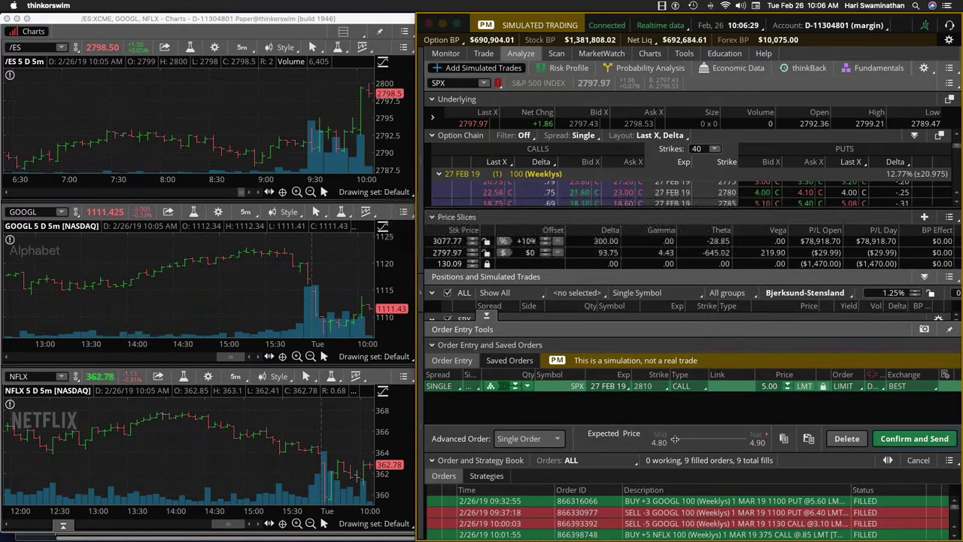
pyautogui.click(911, 439)
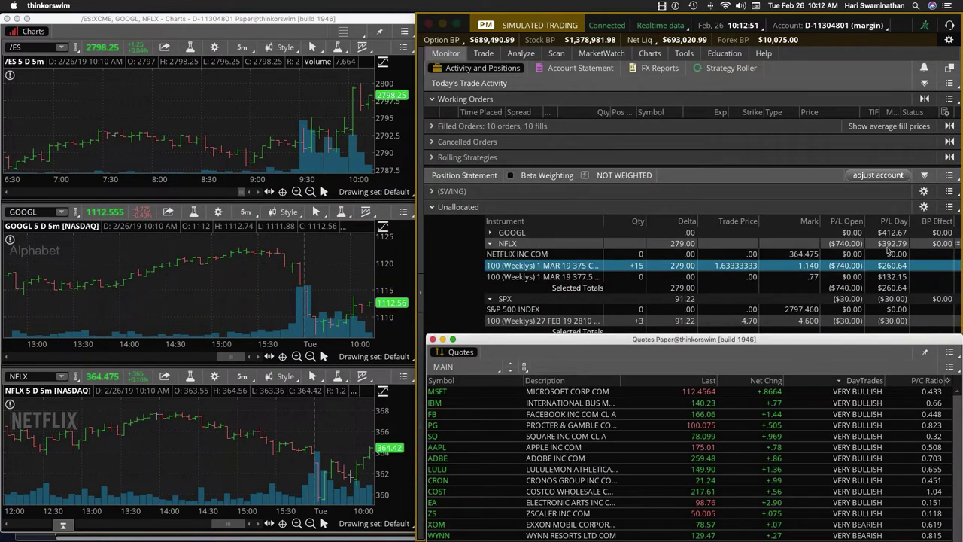
# - Create a closing order for the long NFLX 1 MAR 19 375 calls and set its quantity to 5
pyautogui.rightClick(581, 269)
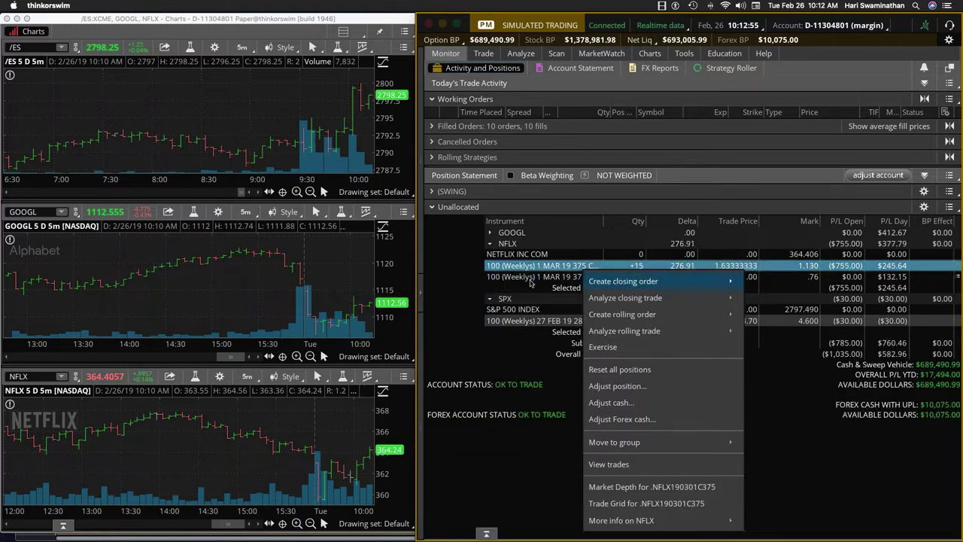
pyautogui.click(672, 282)
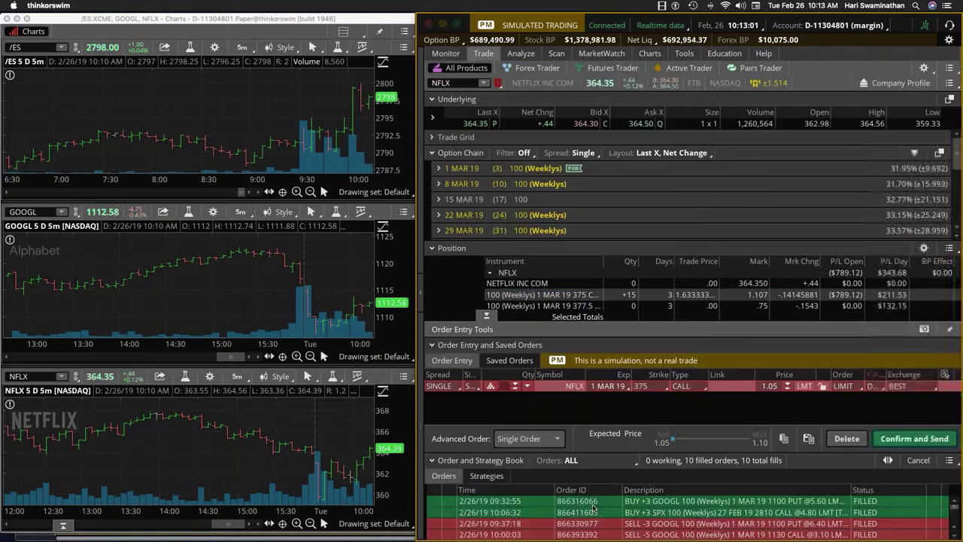
pyautogui.click(528, 387)
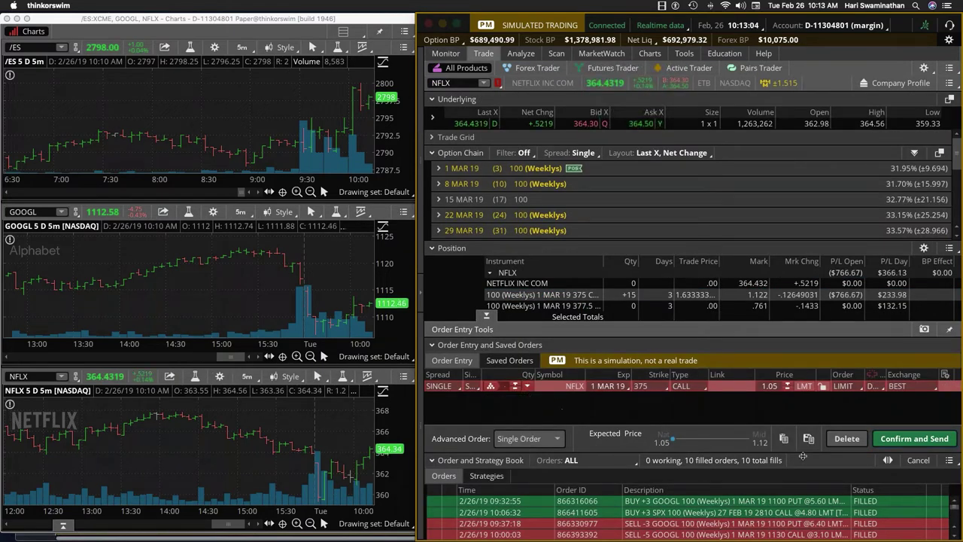
# - Set the NFLX 375 call order's limit to the 1.14 mid price and send the order
pyautogui.click(751, 438)
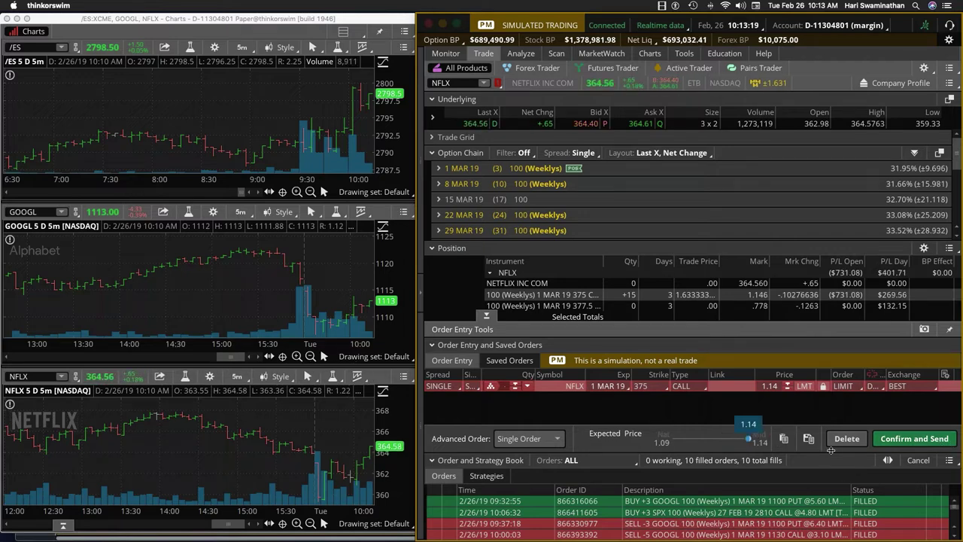
pyautogui.click(914, 439)
pyautogui.click(925, 434)
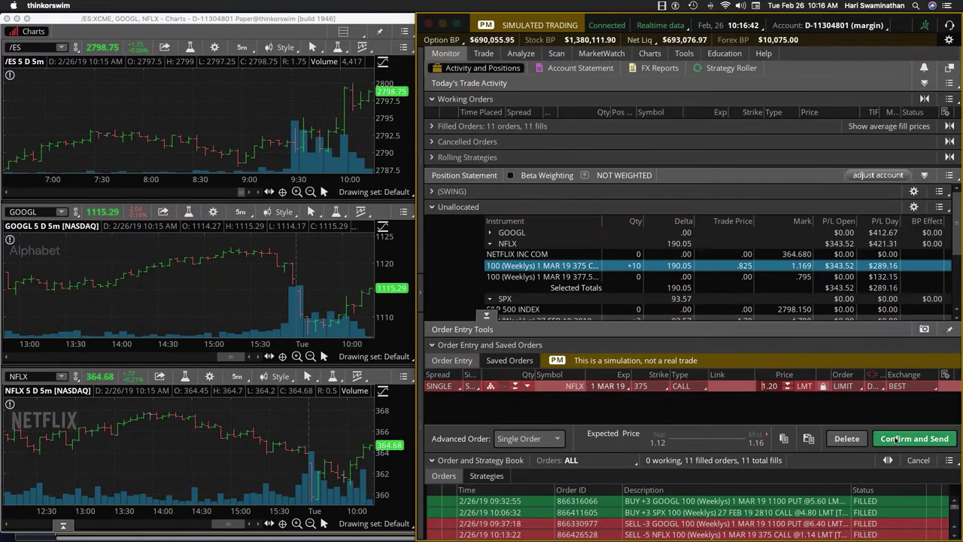
# - Send a closing order to sell 5 more NFLX 1 MAR 19 375 calls at a 1.20 limit
pyautogui.click(896, 440)
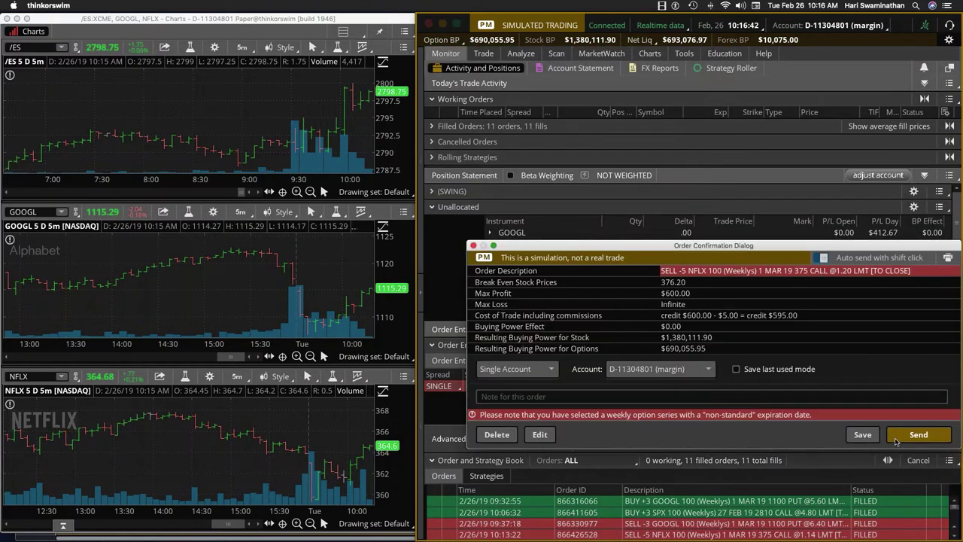
pyautogui.click(919, 434)
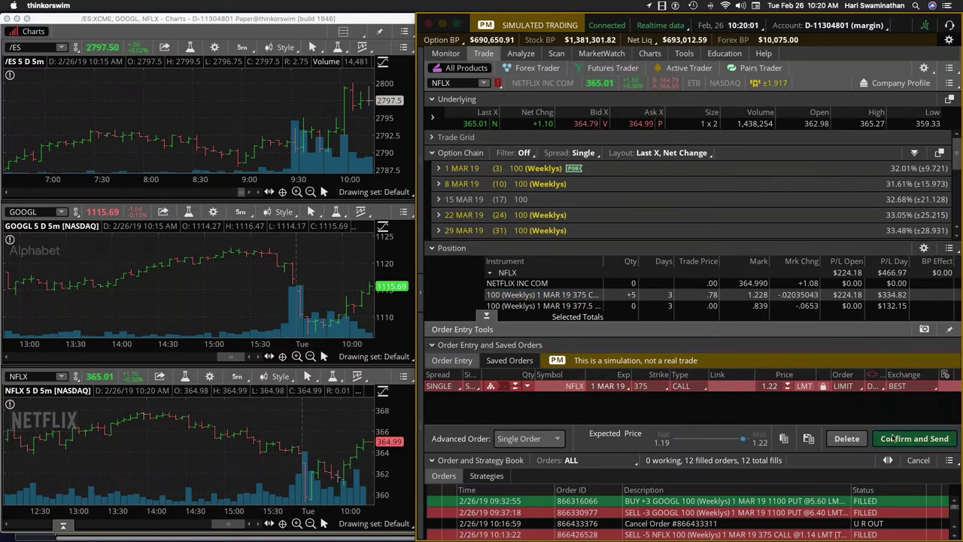
# - Send the closing order for the NFLX 1 MAR 19 375 calls at a 1.22 limit and collapse the NFLX position group
pyautogui.click(892, 438)
pyautogui.click(907, 433)
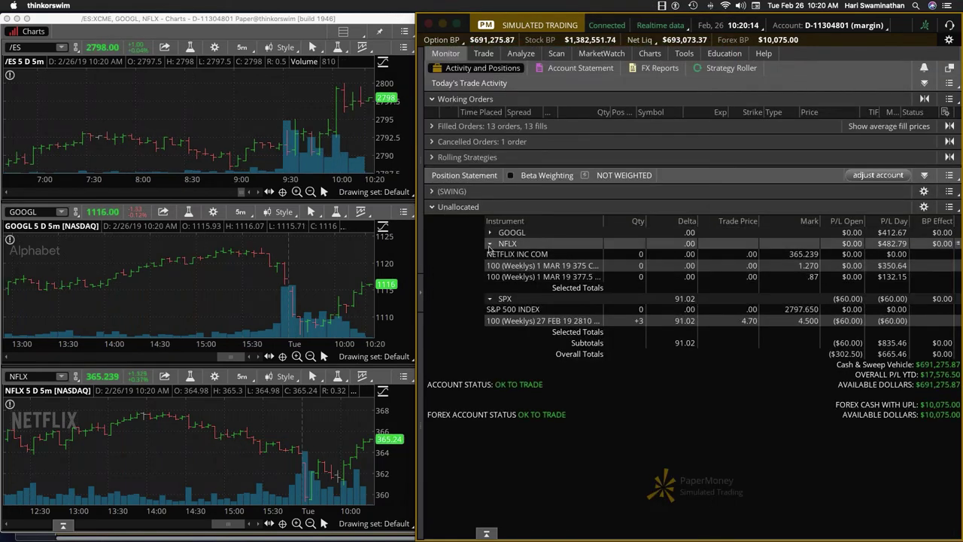
pyautogui.click(490, 245)
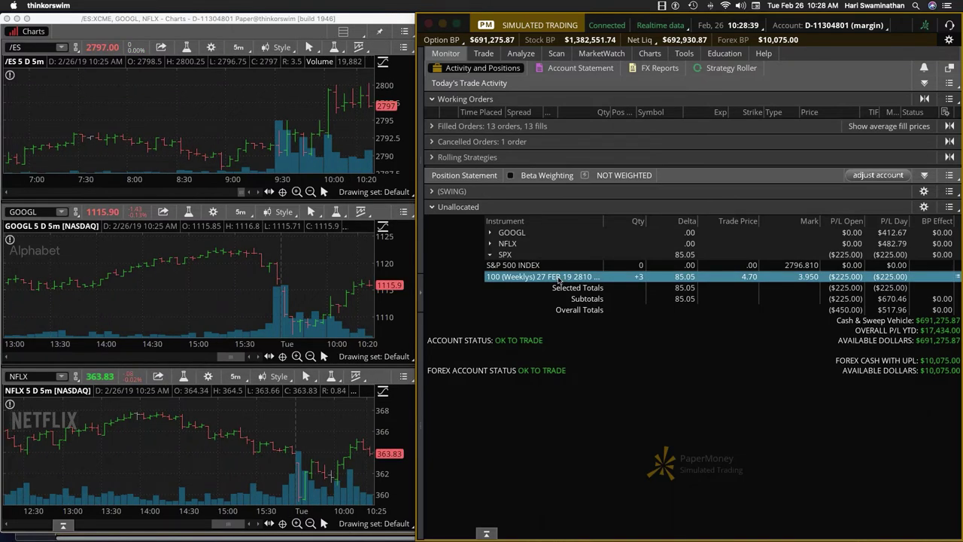
# - Send an order to sell 5 SPX 27 FEB 19 2815 calls at a 2.65 limit against the long 2810 calls
pyautogui.rightClick(562, 278)
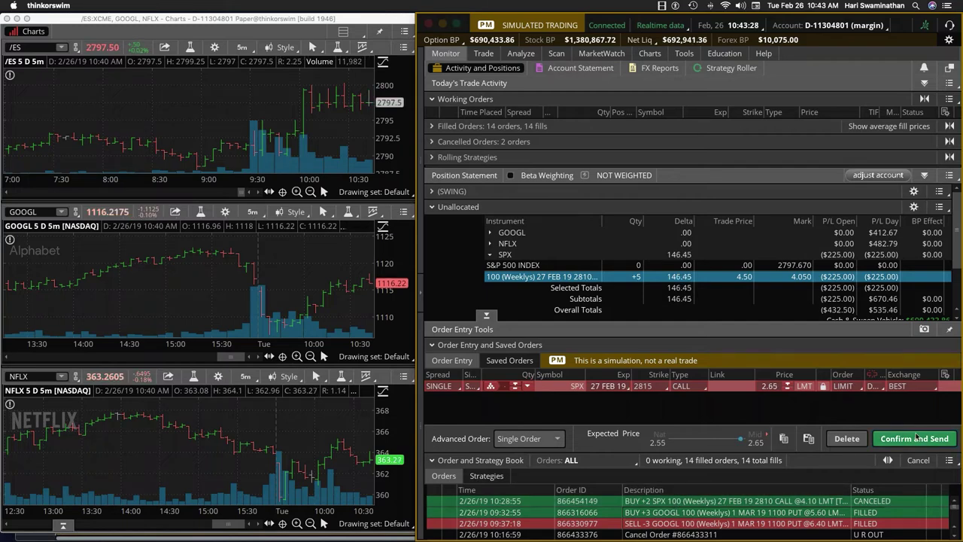
pyautogui.click(912, 438)
pyautogui.click(916, 435)
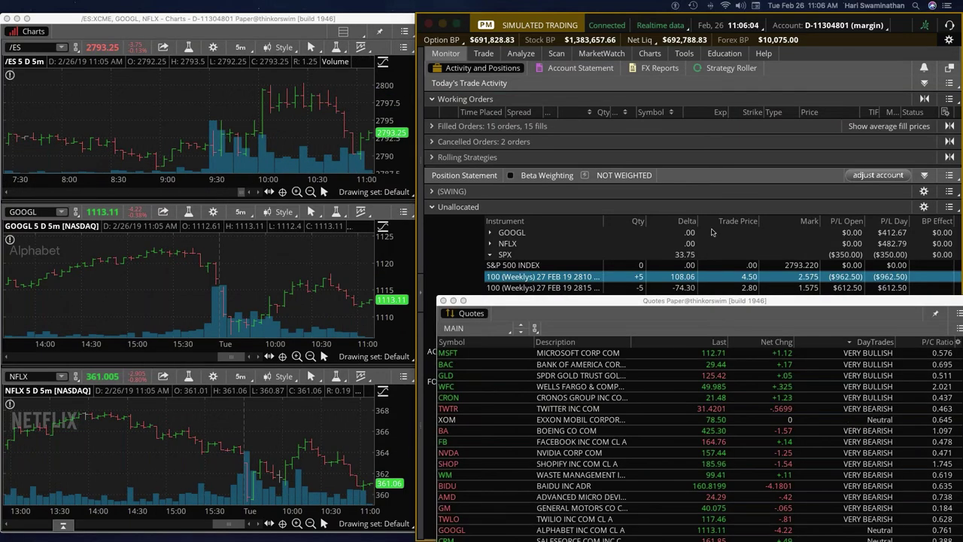
# - Buy back the 5 short SPX 27 FEB 19 2815 calls with a closing order at the 1.60 mid price and return to the position statement
pyautogui.rightClick(561, 290)
pyautogui.moveTo(602, 301)
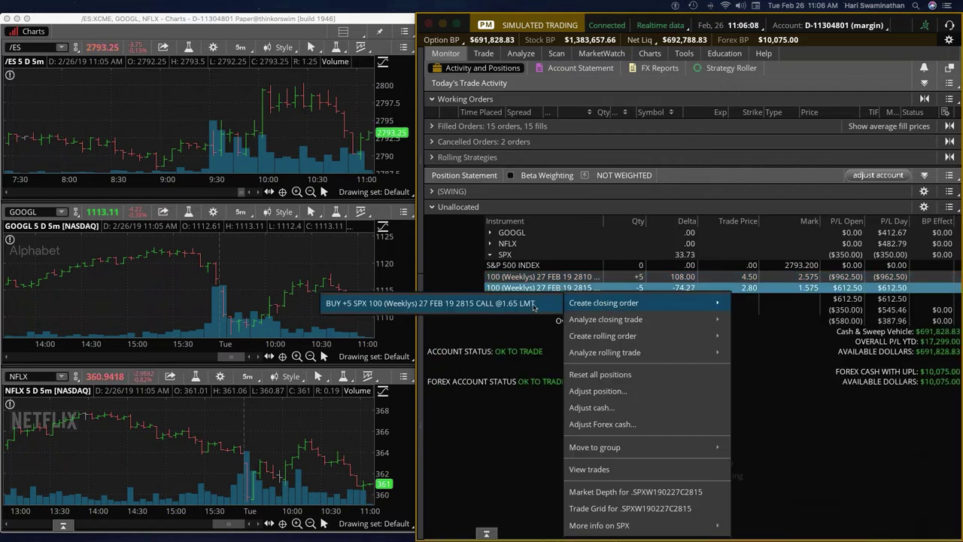
pyautogui.click(548, 304)
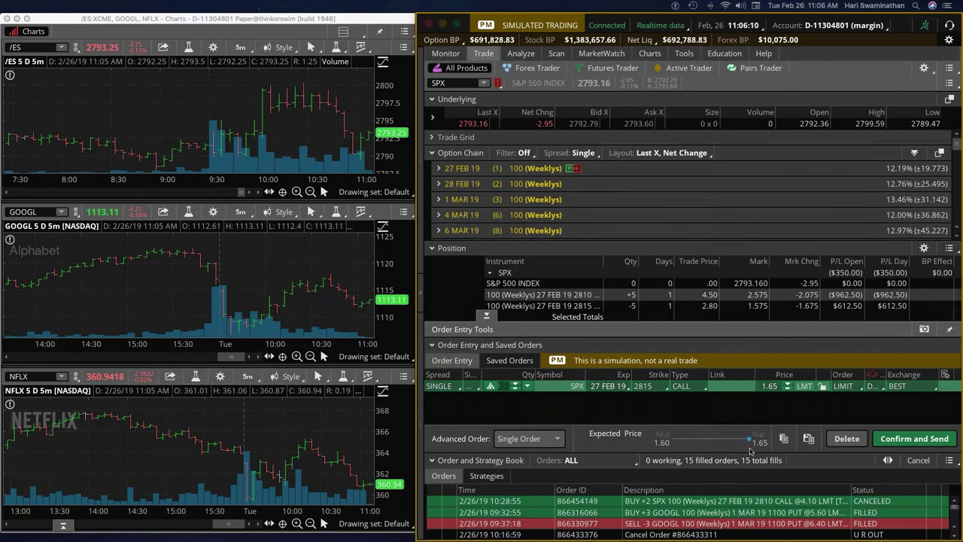
pyautogui.click(676, 441)
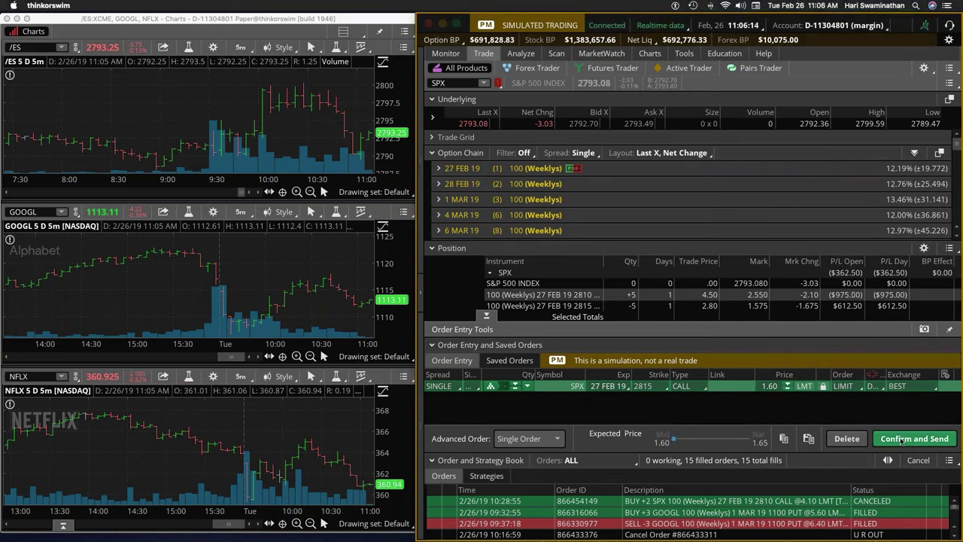
pyautogui.click(901, 441)
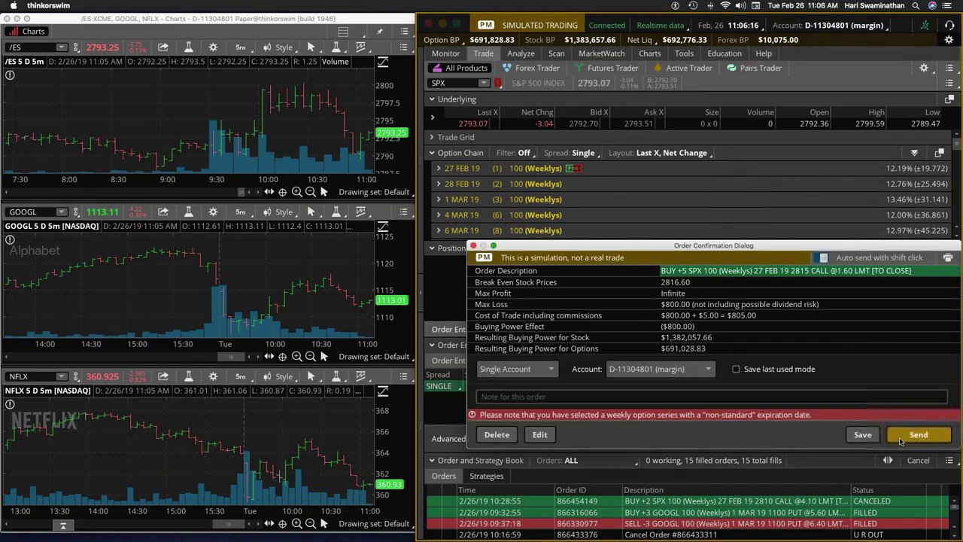
pyautogui.click(920, 435)
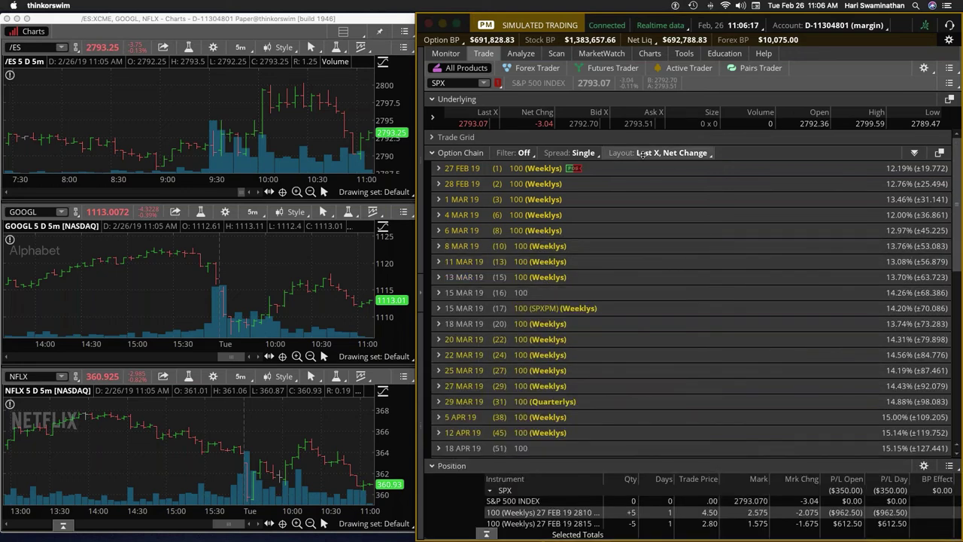
pyautogui.click(446, 53)
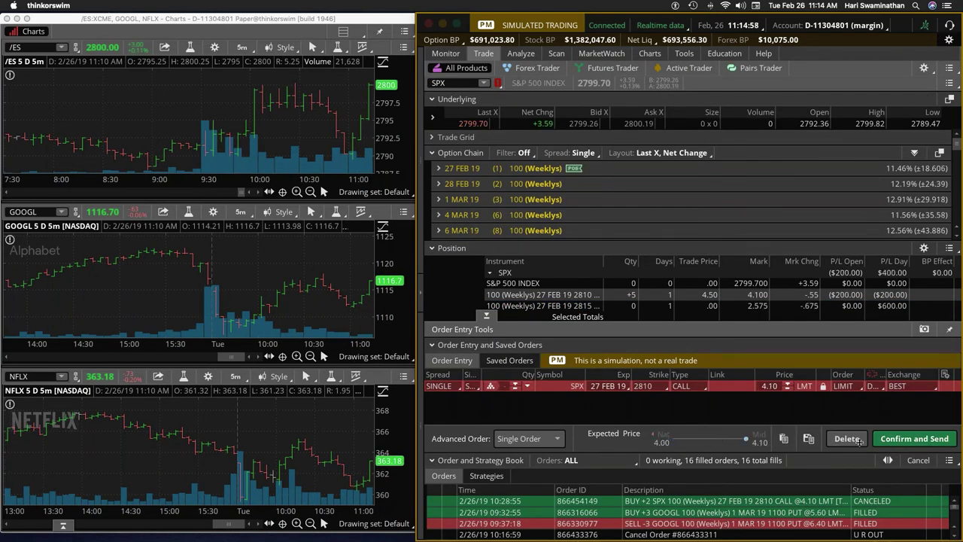
# - Set the closing order for the 5 SPX 27 FEB 19 2810 calls to the 4.20 mid price, send it and return to the position statement
pyautogui.click(743, 438)
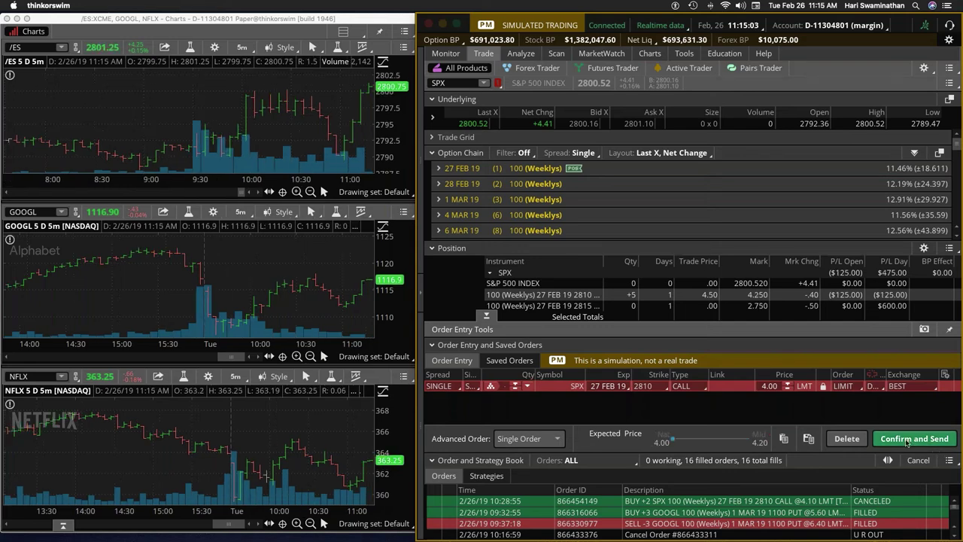
pyautogui.click(745, 438)
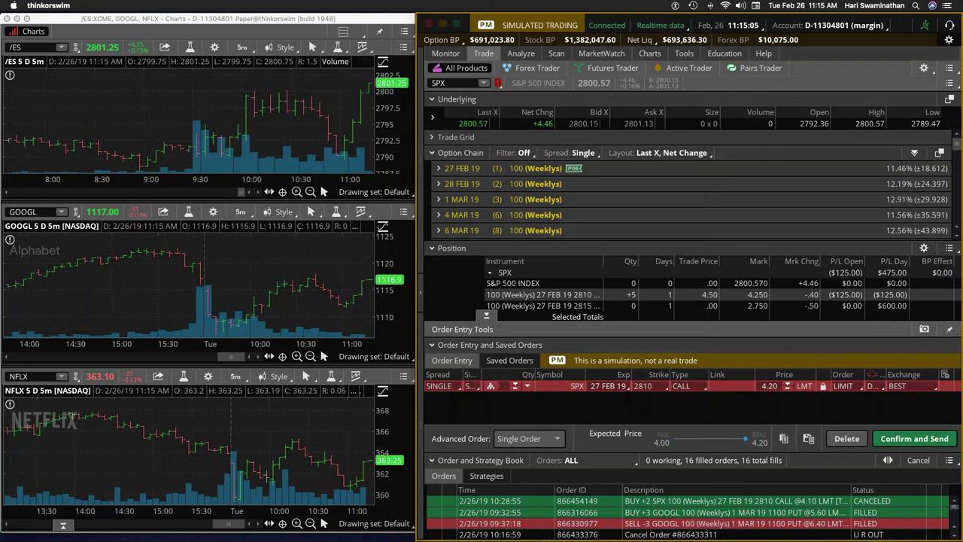
pyautogui.click(919, 439)
pyautogui.click(920, 435)
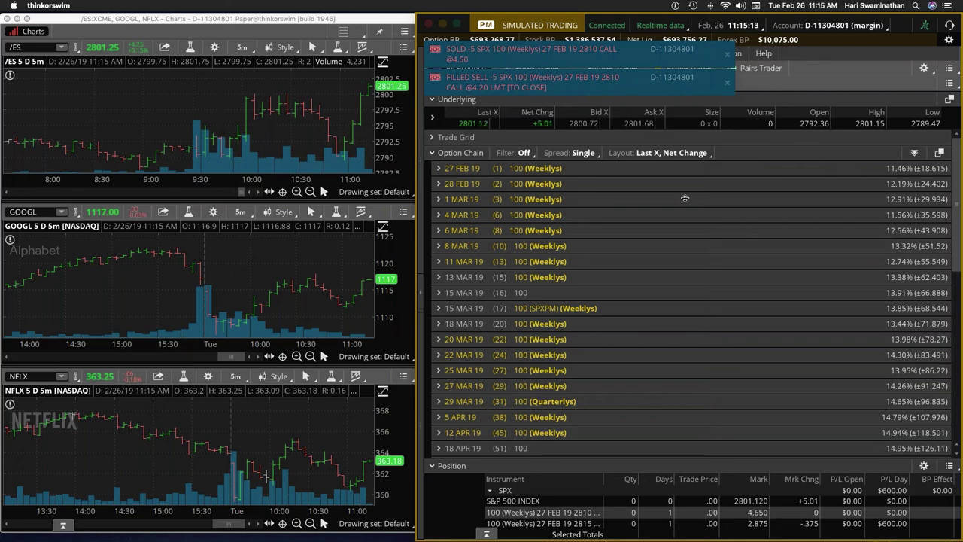
pyautogui.click(448, 52)
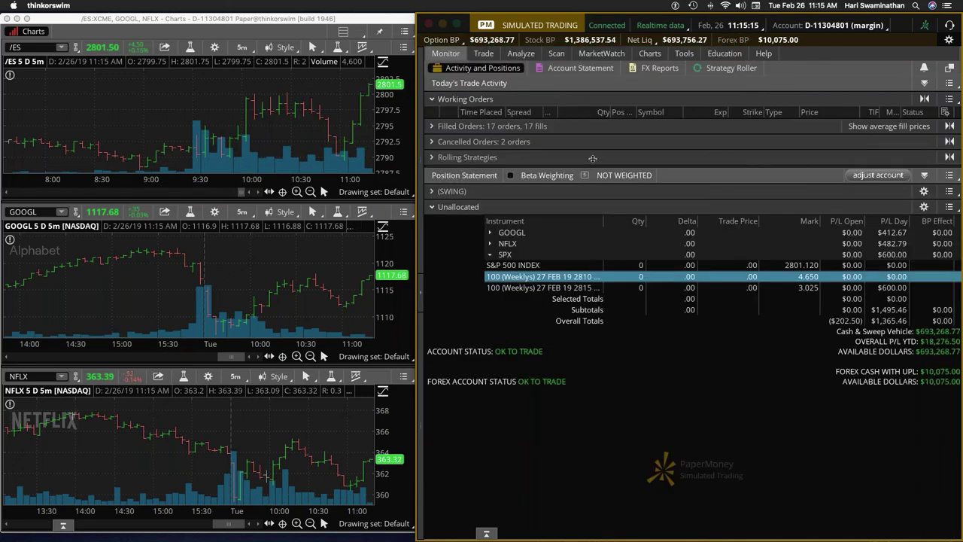